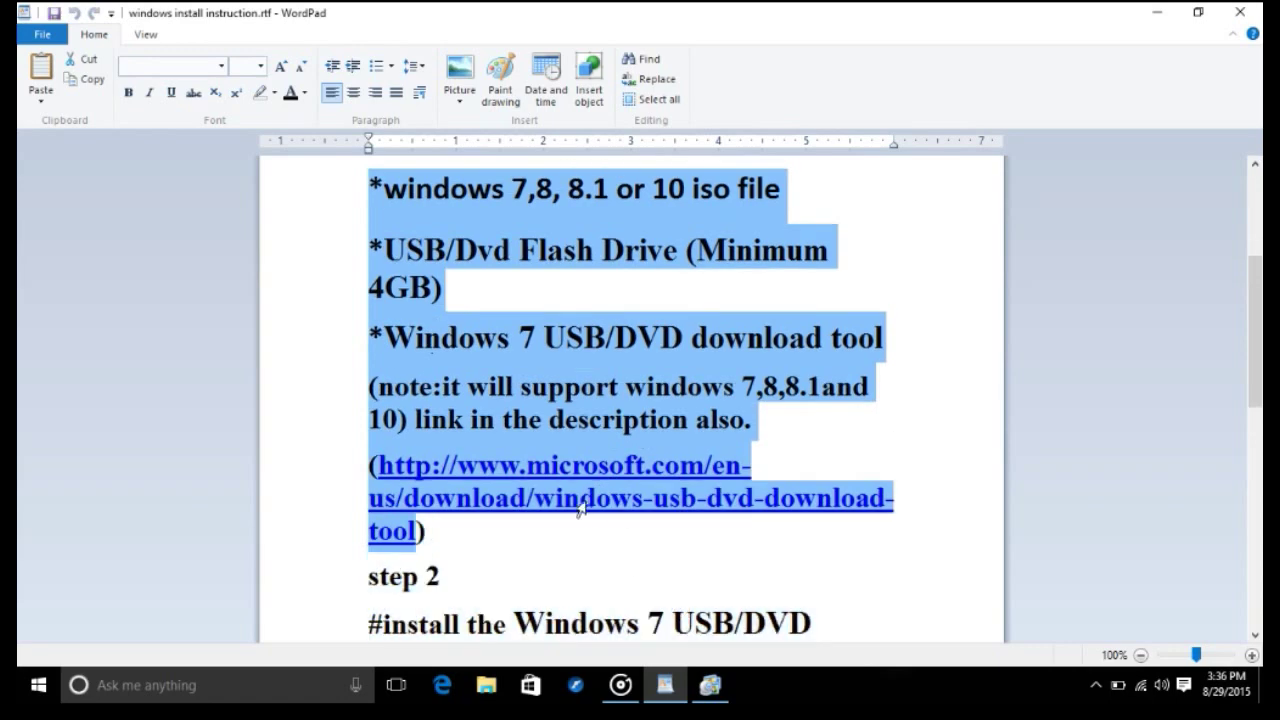
Open the Microsoft download page for the Windows USB/DVD tool from the link in the step 1 requirements.
left_click(934, 394)
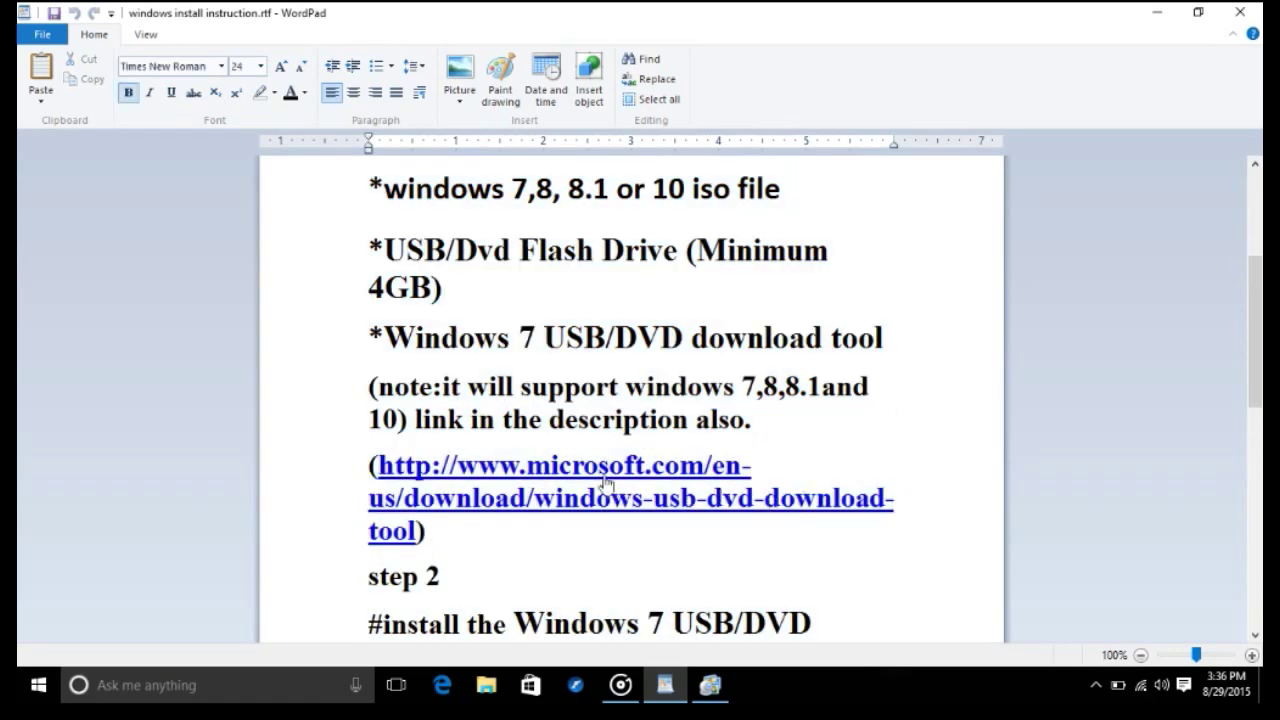
scroll(892, 432, "up", 4)
scroll(891, 434, "down", 3)
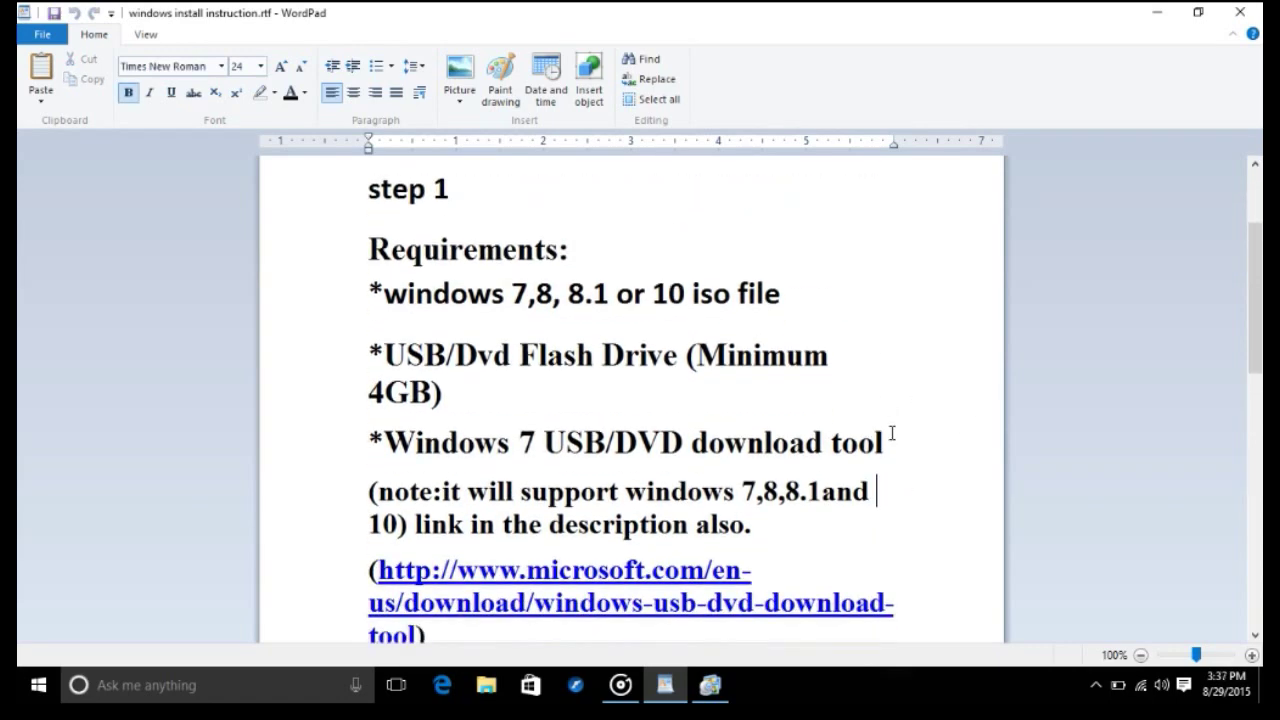
scroll(891, 434, "up", 2)
scroll(929, 466, "down", 3)
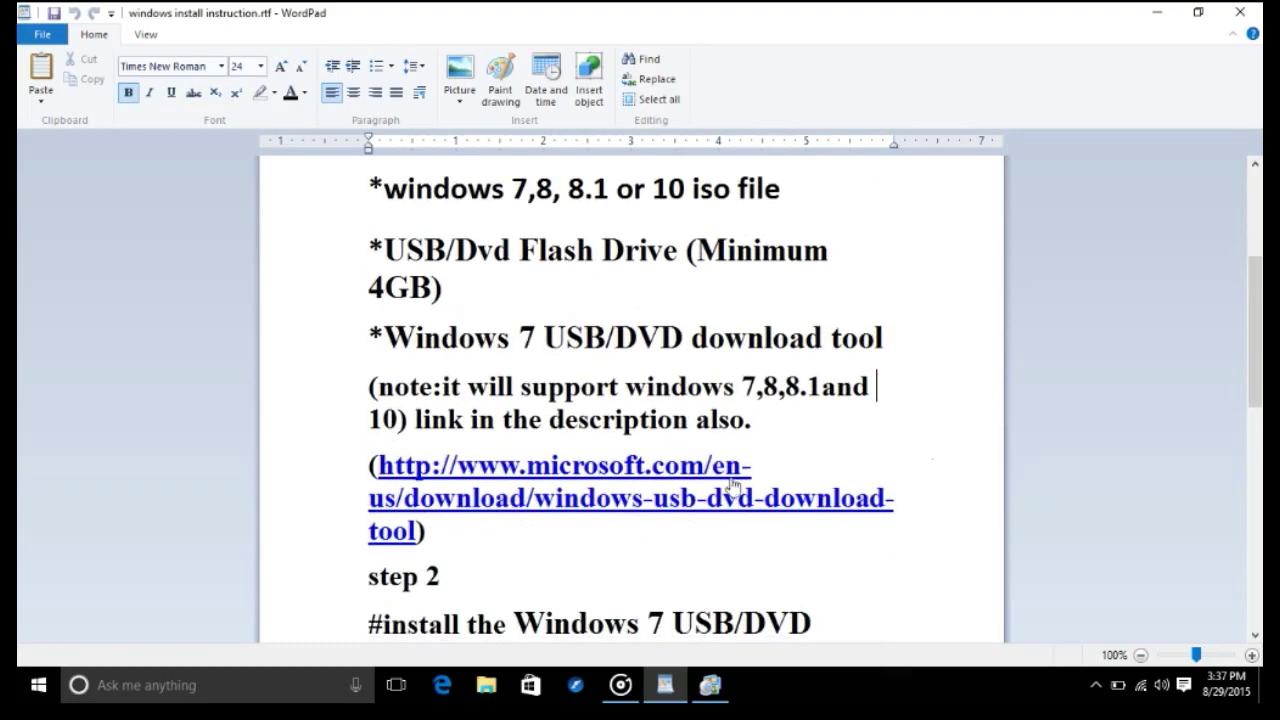
left_click(653, 488)
left_click(721, 395)
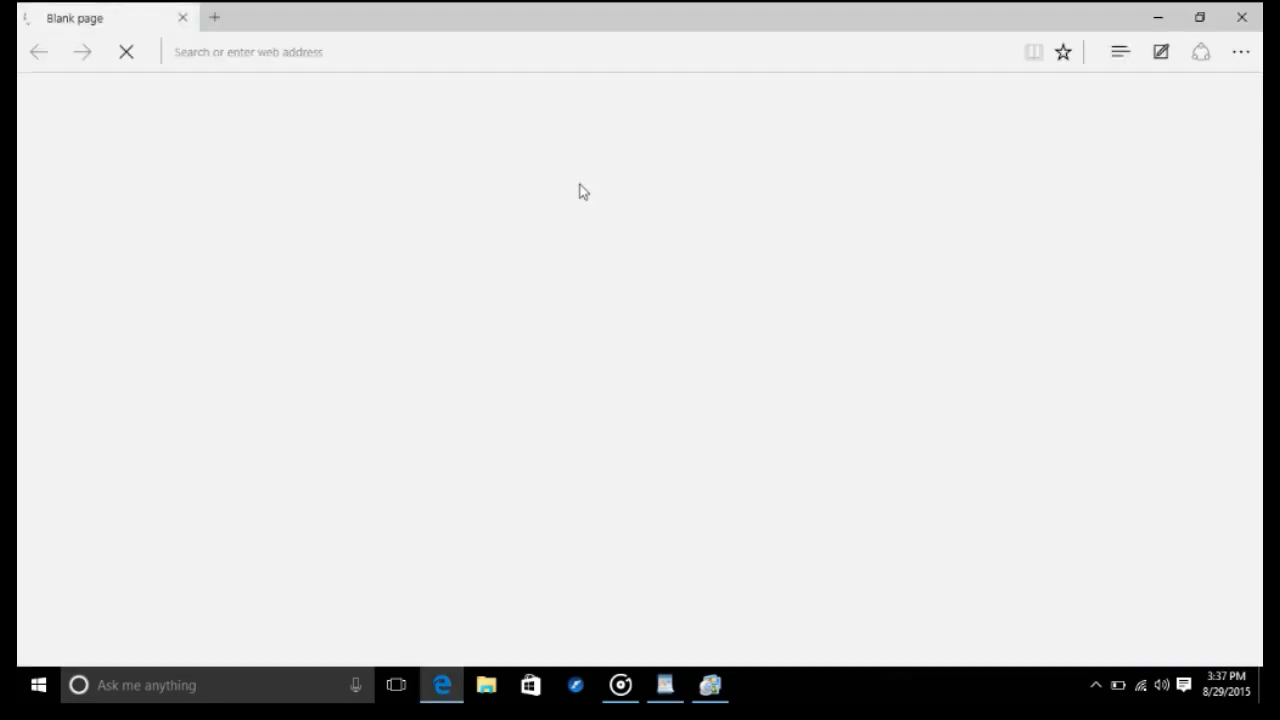
Follow the Windows USB/DVD Download Tool link in the Installation section and download the tool from its CodePlex page.
scroll(457, 323, "down", 10)
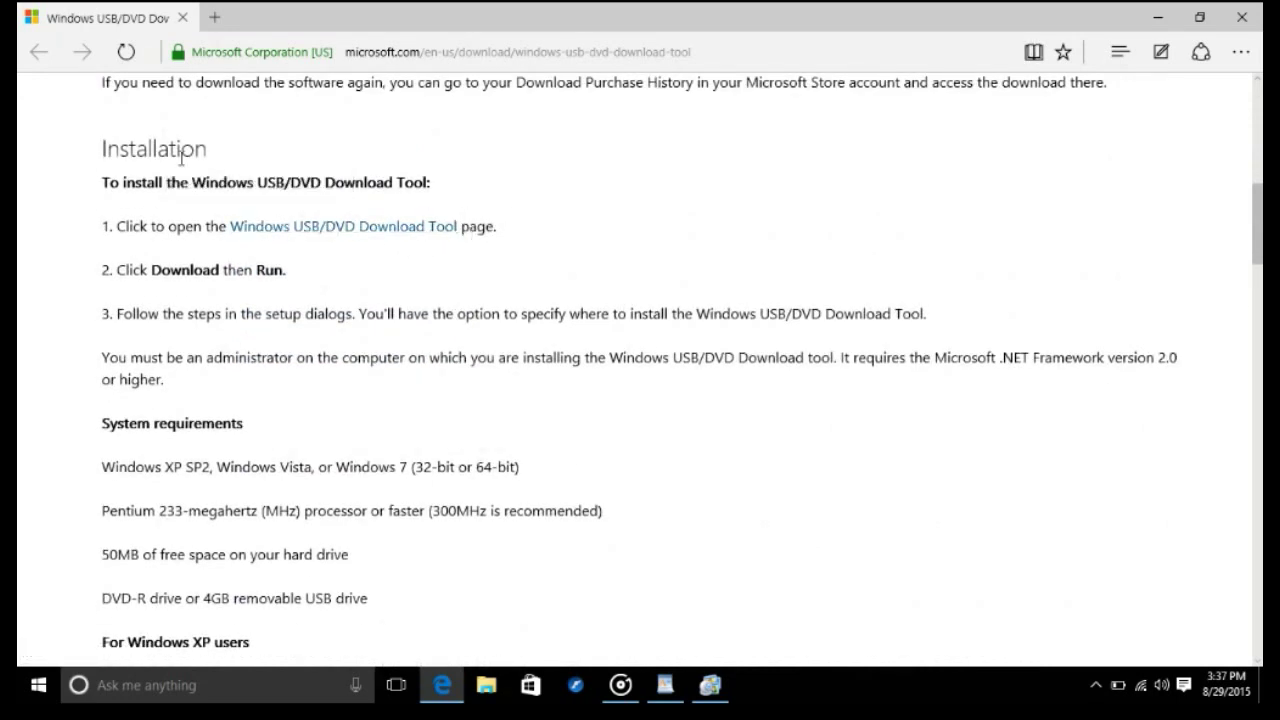
left_click(351, 230)
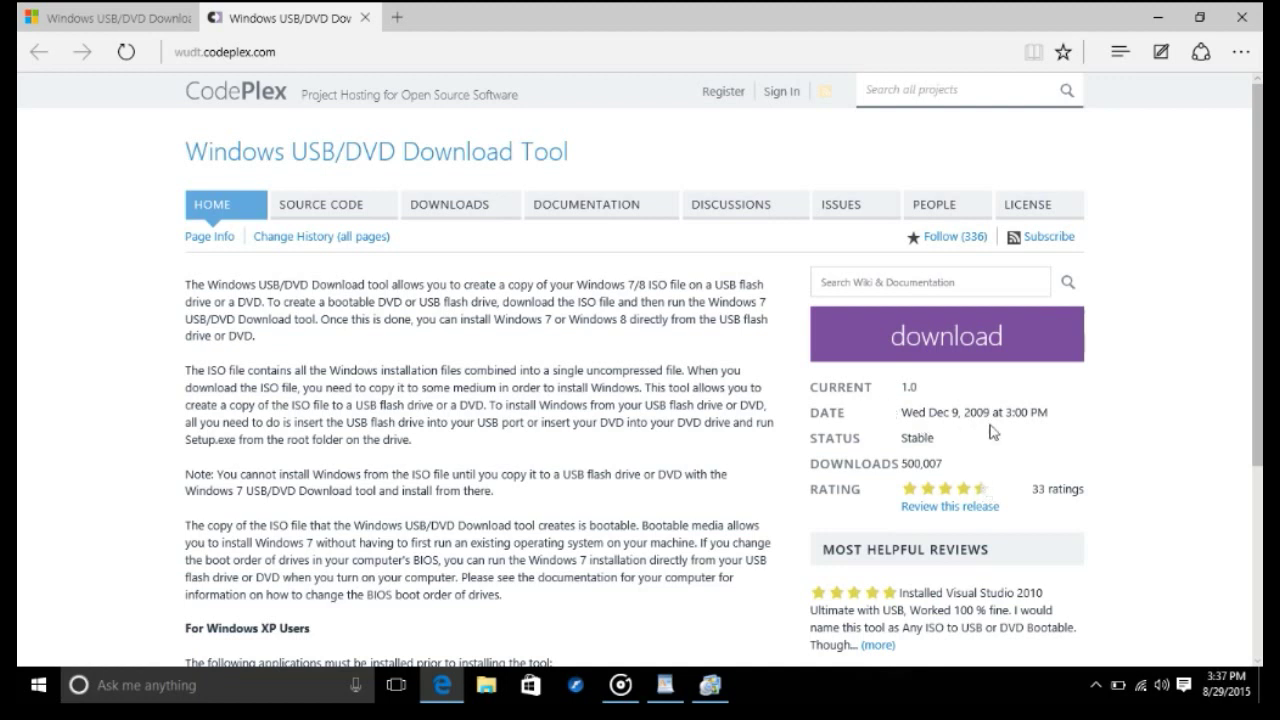
left_click(938, 340)
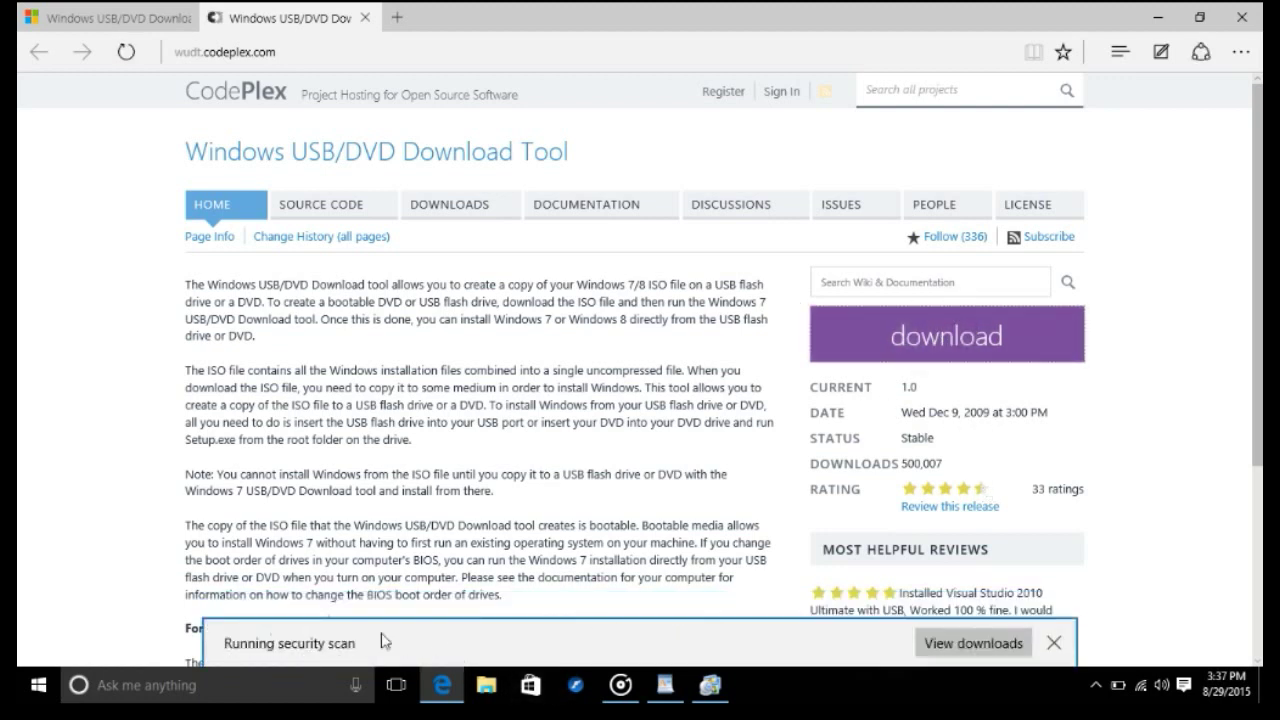
left_click(1158, 17)
Review the step 2 instruction on installing the Windows 7 USB/DVD download tool in the WordPad document.
scroll(886, 517, "down", 3)
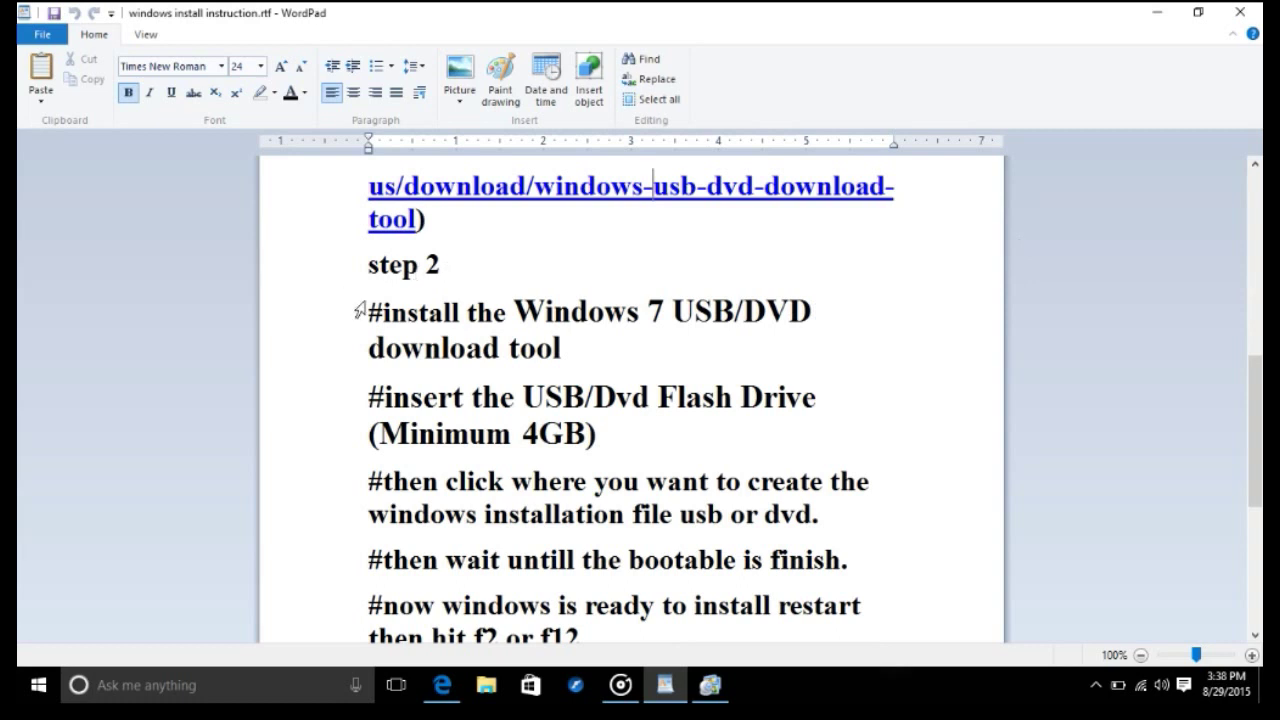
scroll(357, 306, "down", 1)
left_click(356, 237)
left_click_drag(356, 237, 466, 280)
left_click(912, 274)
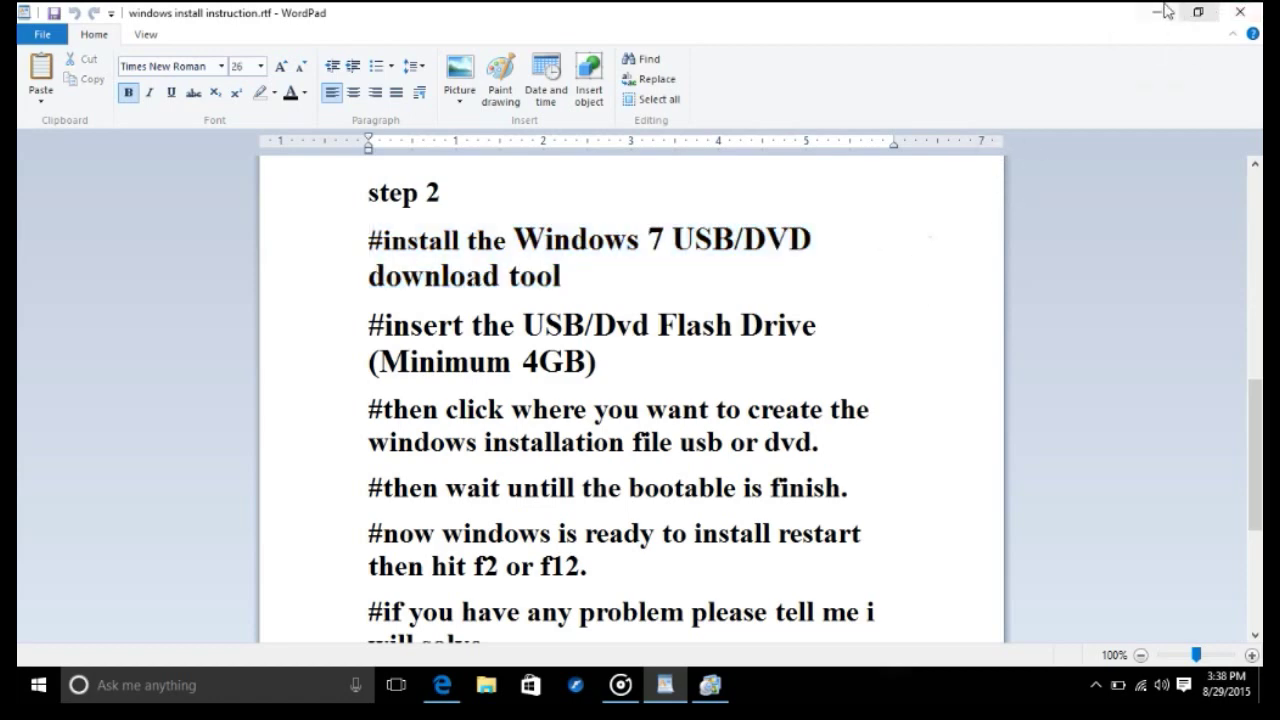
Run the Windows7-USB-DVD-Download-Tool installer from the desktop and complete its setup wizard.
left_click(1157, 12)
left_click(524, 305)
double_click(530, 318)
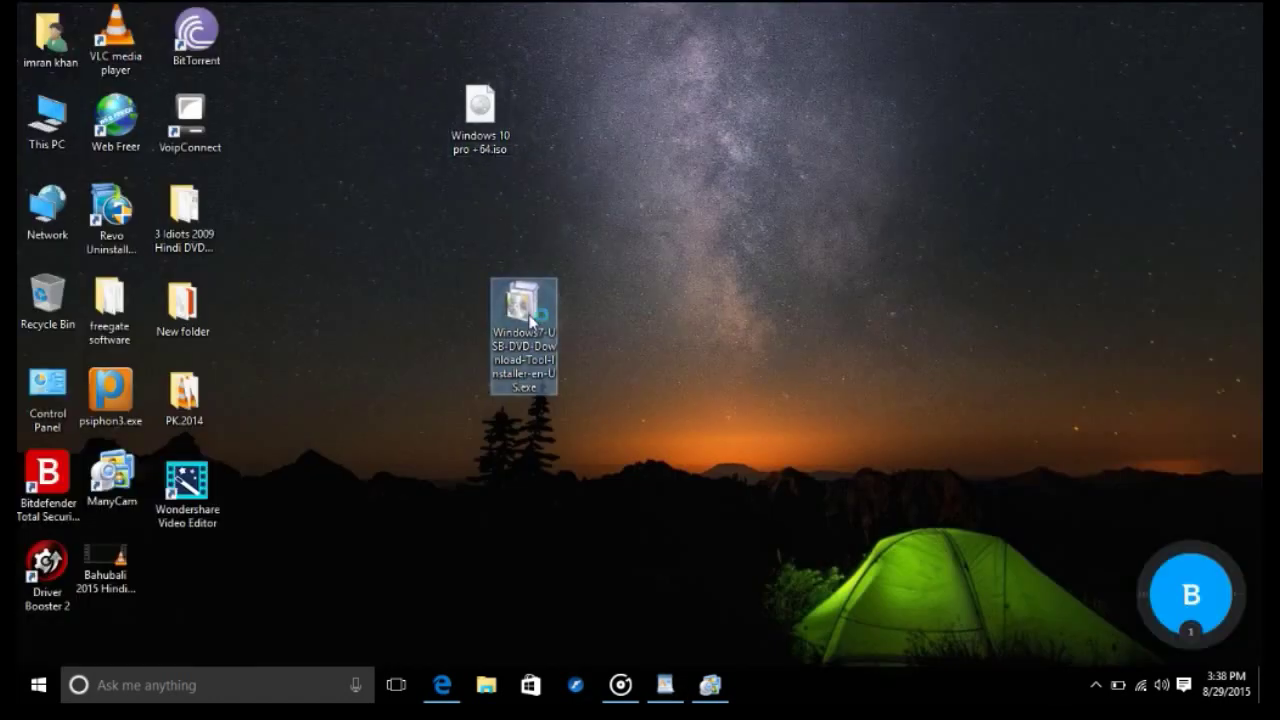
left_click(485, 150)
left_click(530, 319)
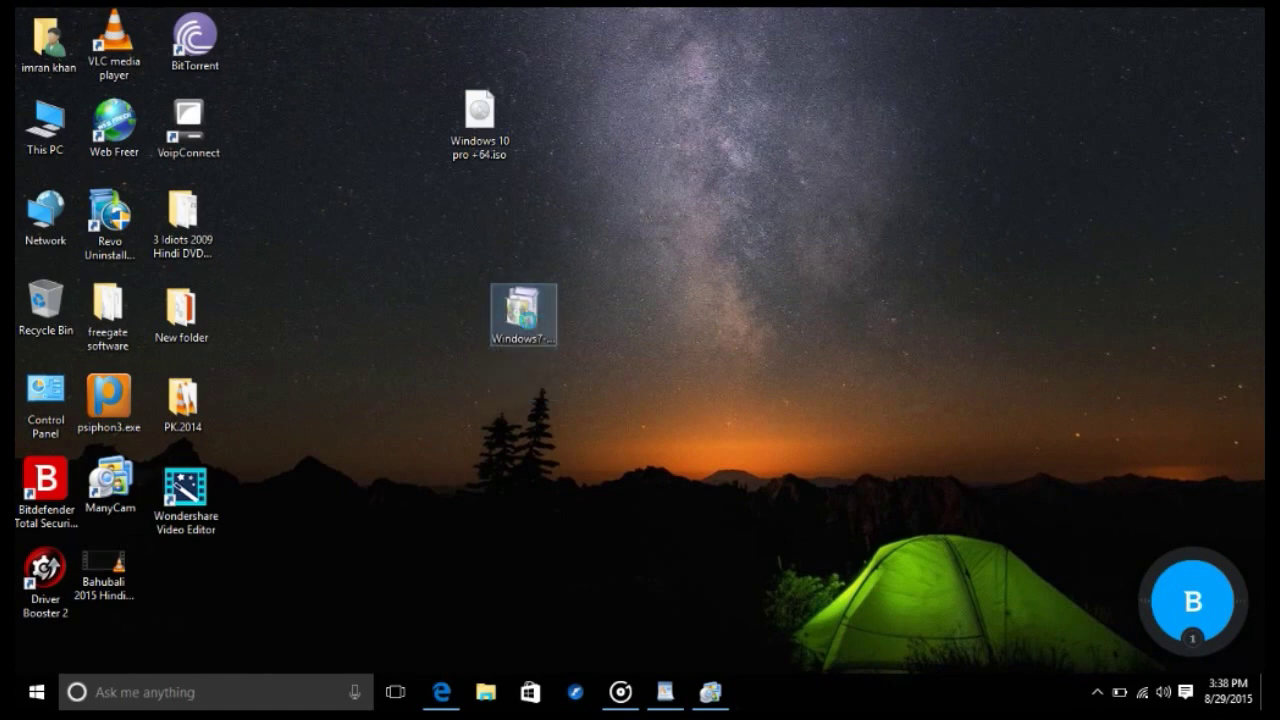
left_click(740, 491)
left_click(742, 492)
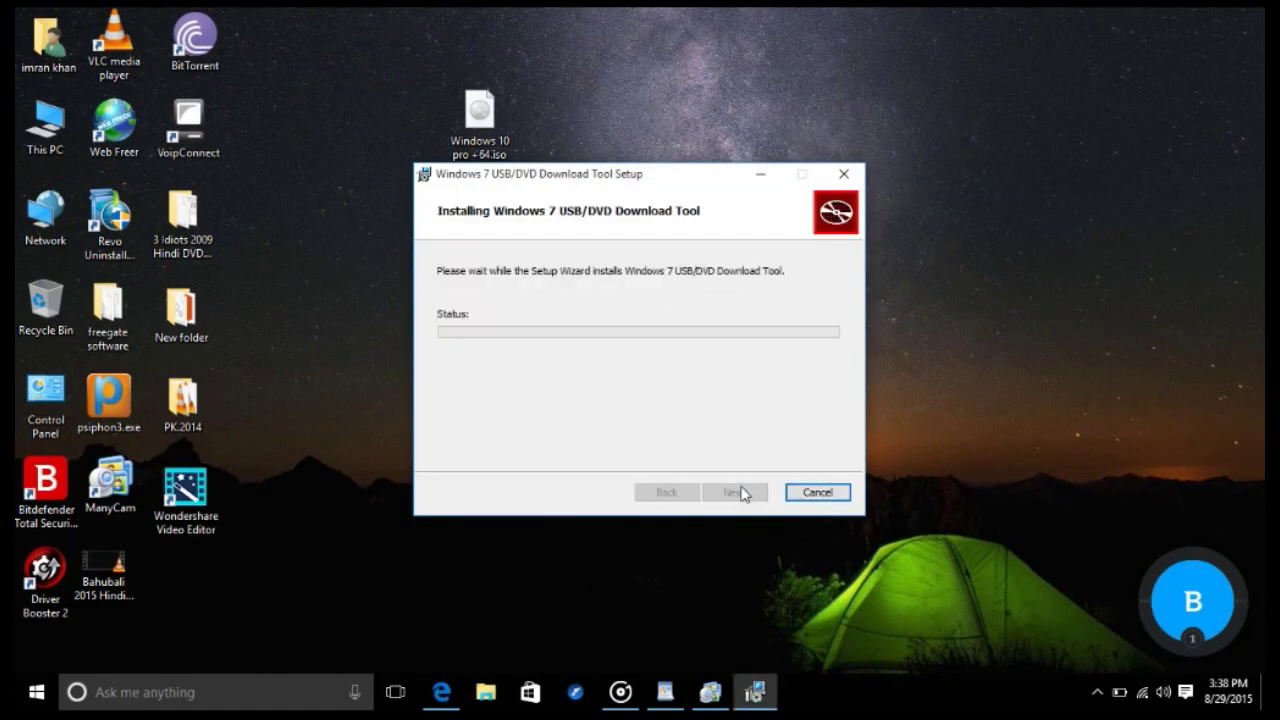
left_click(734, 491)
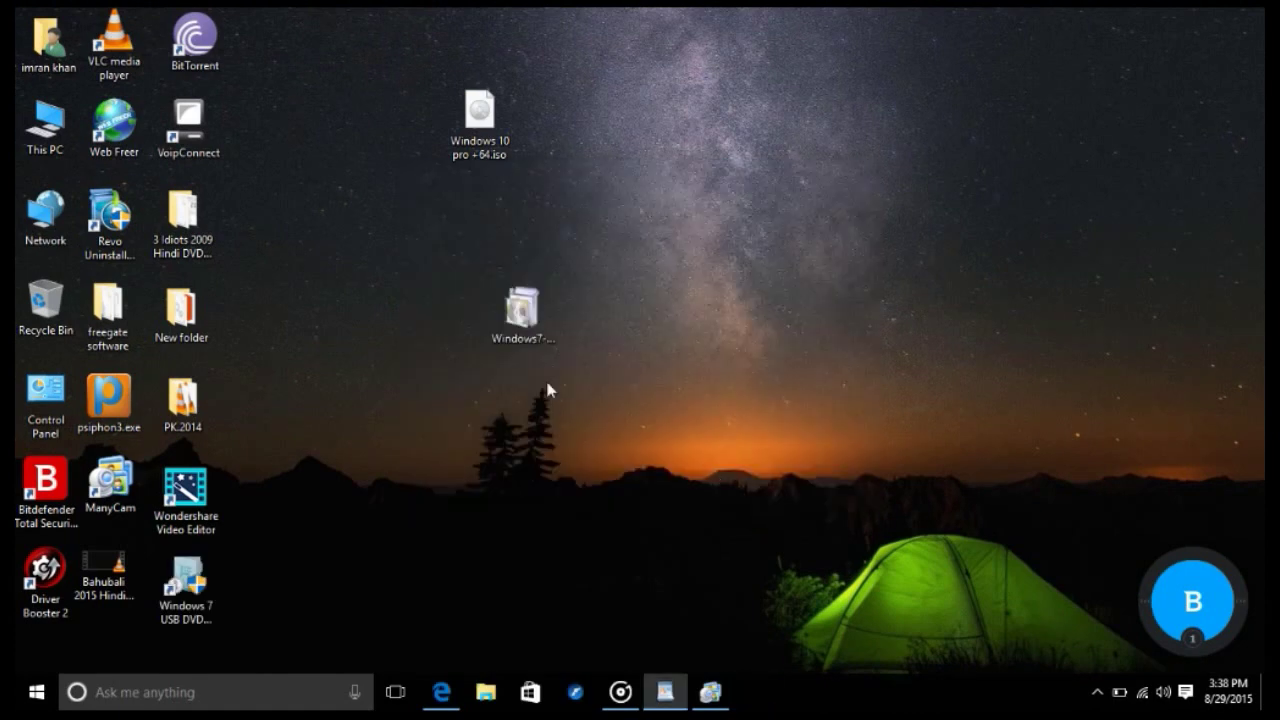
In the WordPad instructions, append "now open the usb/dvd tool." to the first item of step 2.
left_click(672, 703)
type("now open the")
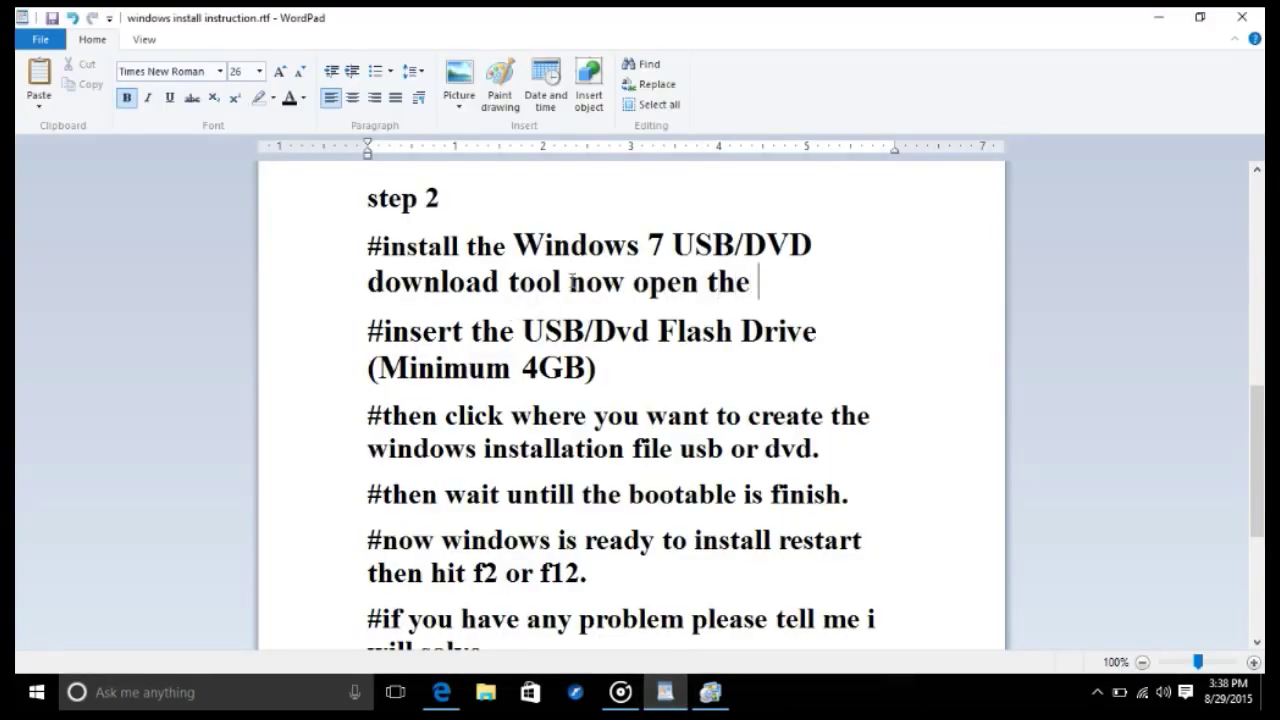
type(" usb/dvd tool.")
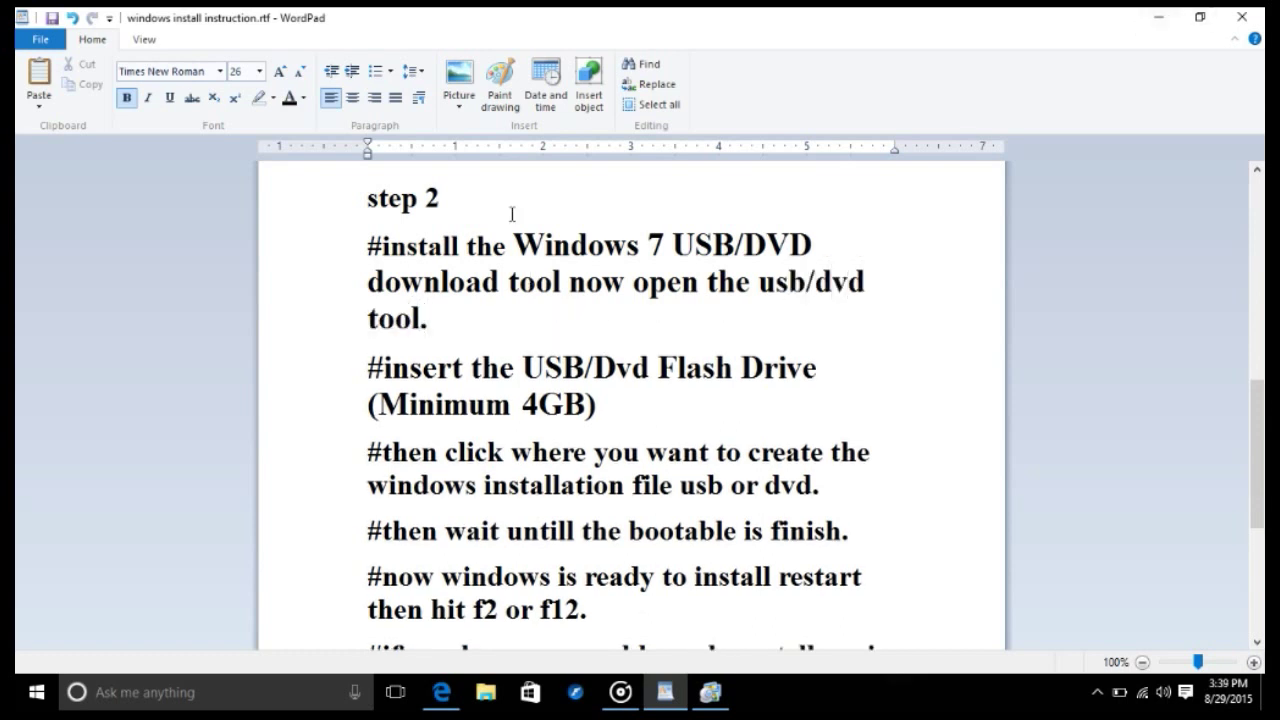
left_click_drag(570, 282, 866, 297)
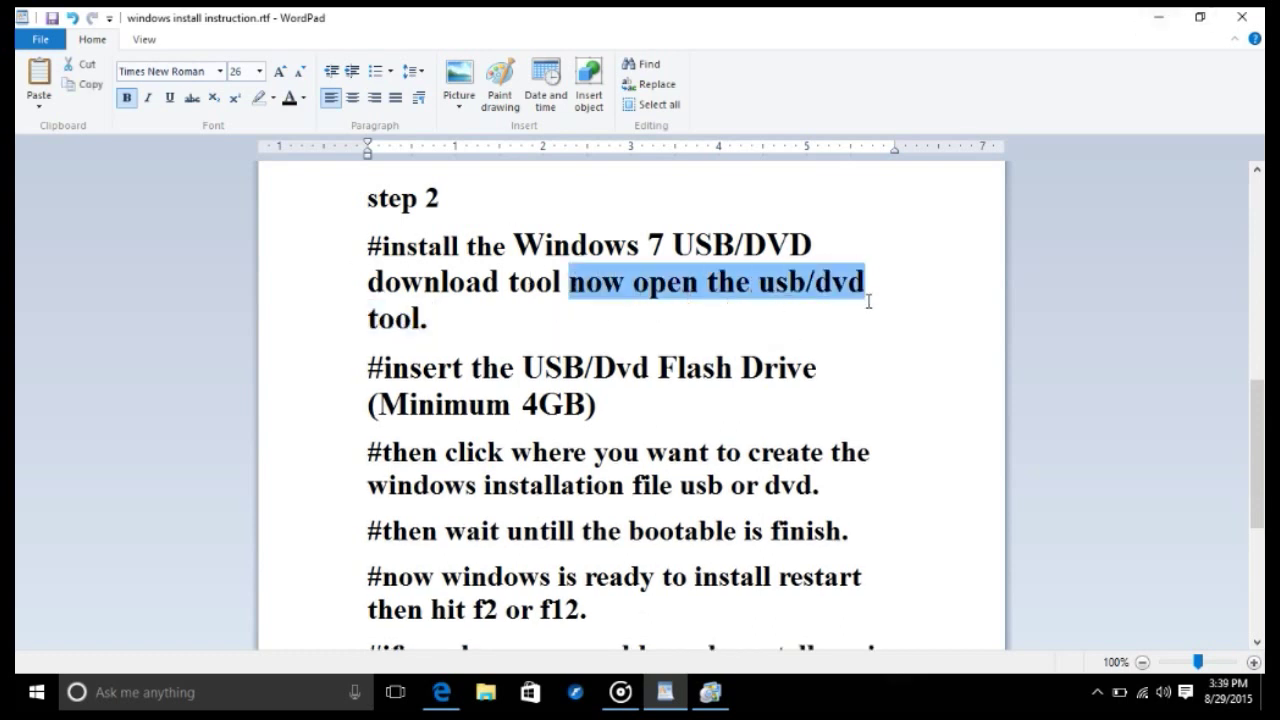
Launch the Windows 7 USB/DVD Download Tool from the desktop and start browsing This PC for the source ISO.
left_click(1158, 17)
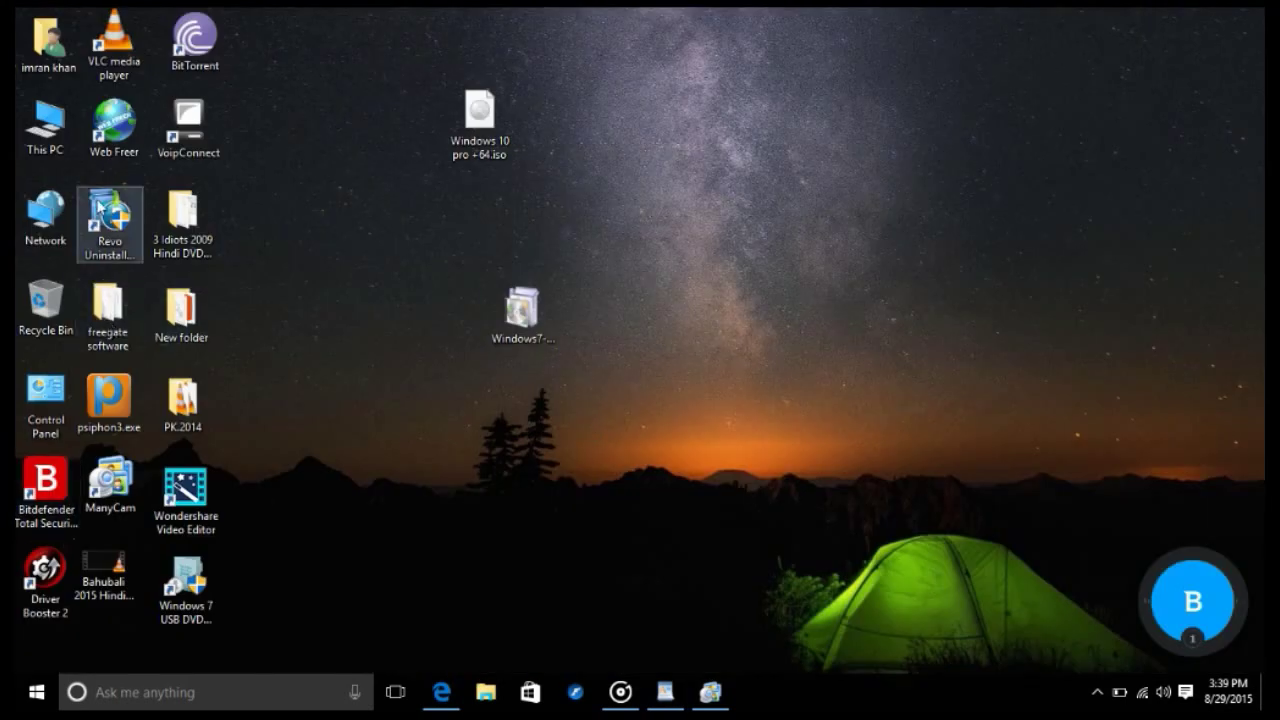
double_click(188, 588)
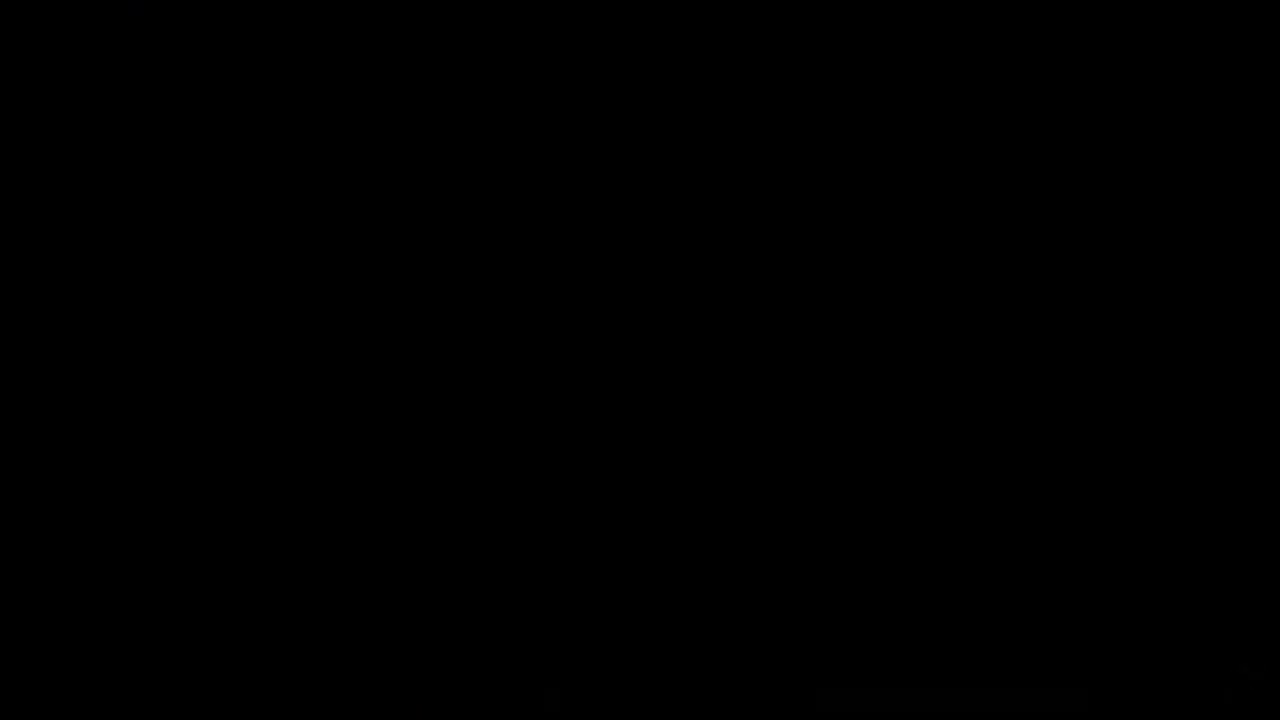
left_click(721, 386)
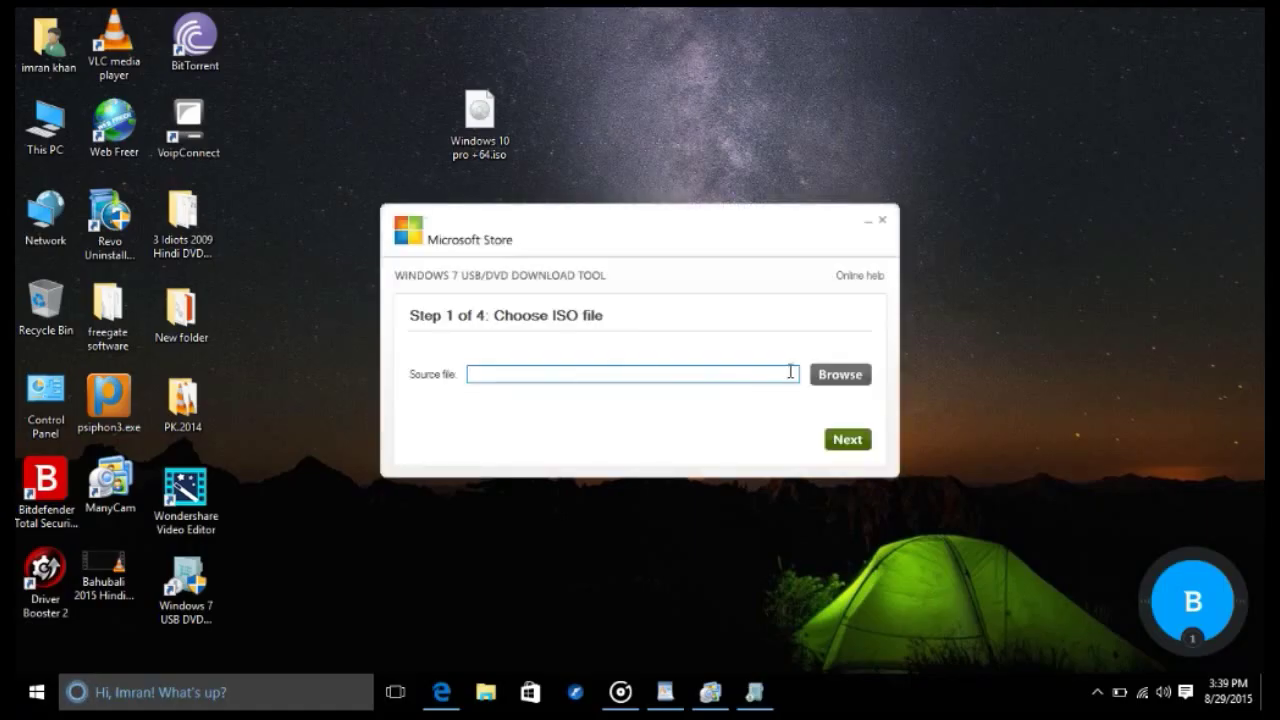
left_click(838, 375)
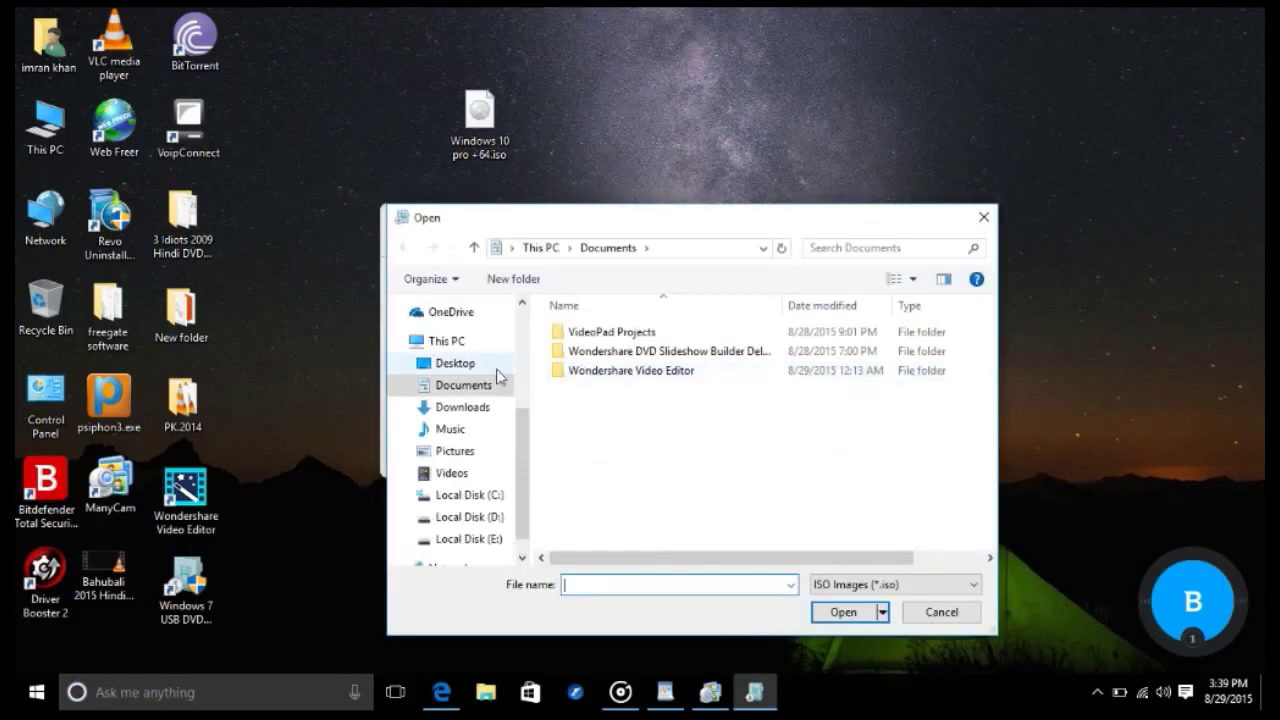
left_click(450, 341)
In the WordPad instructions, extend the first step 2 item with "and browse the iso file where you save.".
left_click(665, 692)
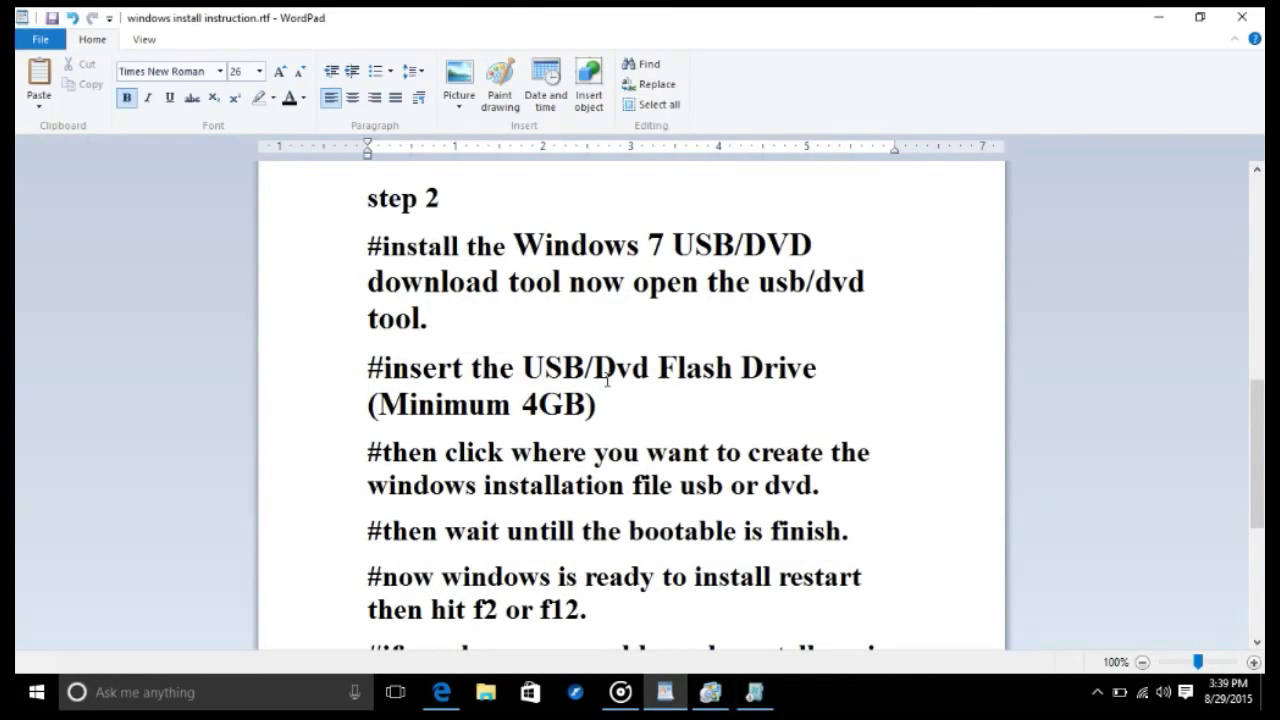
type("and bro")
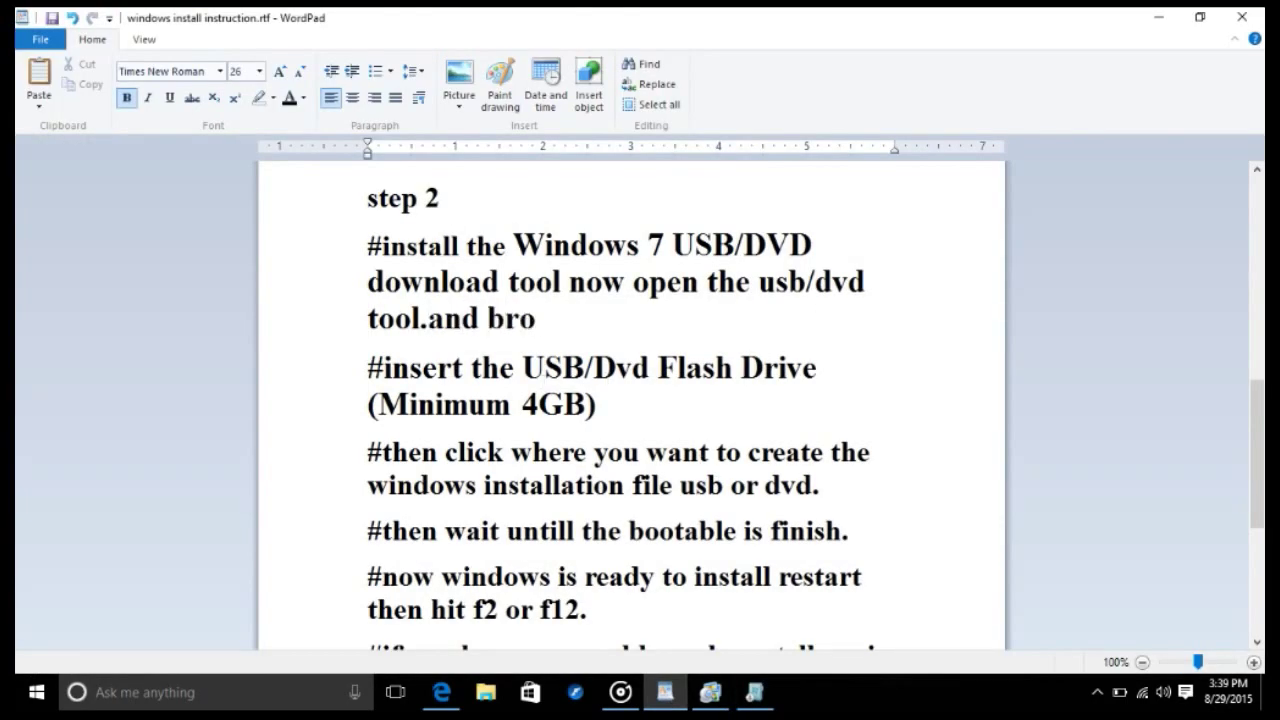
type("wse the iso f")
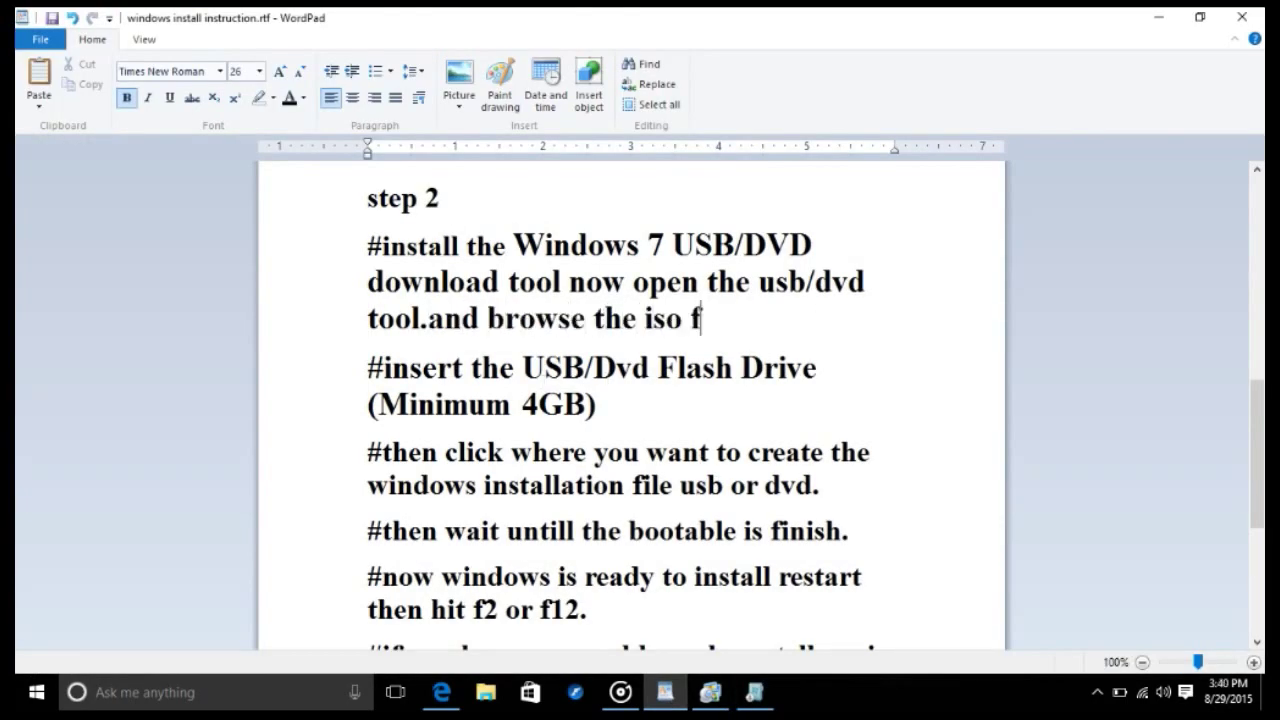
type("ile where you save.")
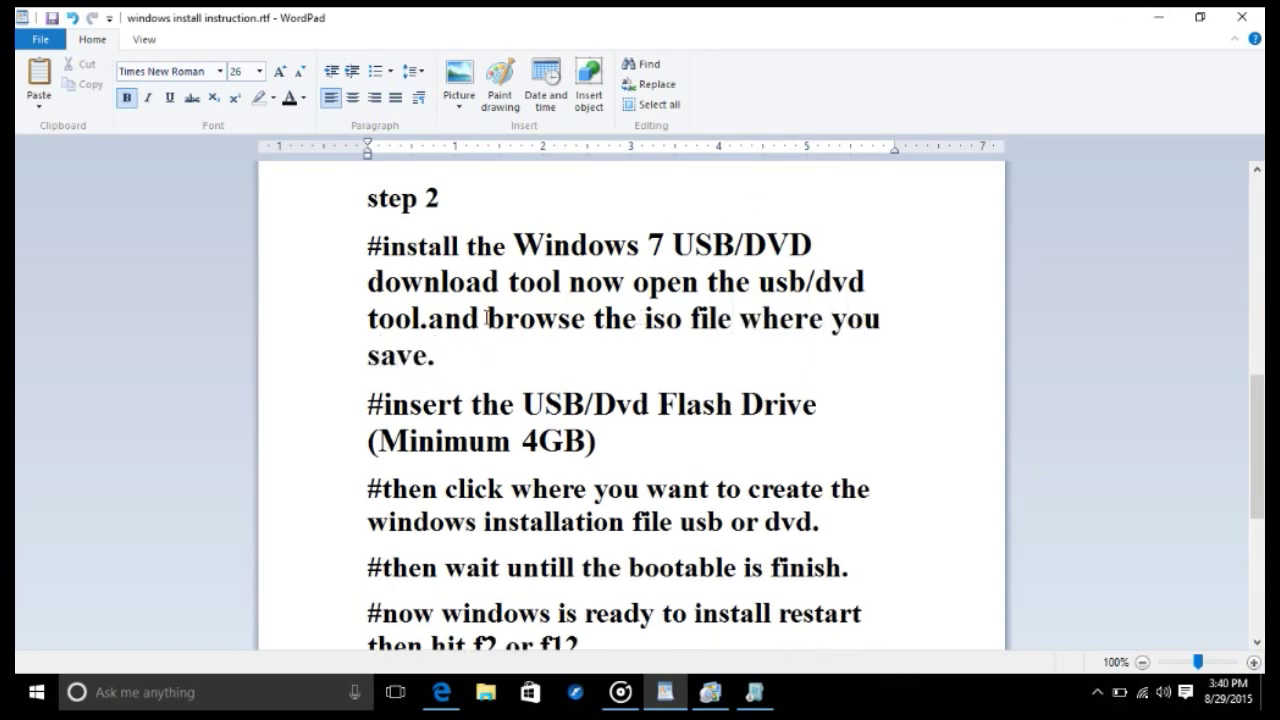
left_click_drag(487, 318, 884, 320)
Back in the download tool, choose "Windows 10 pro +64.iso" from the Desktop folder as the source file.
left_click(1159, 17)
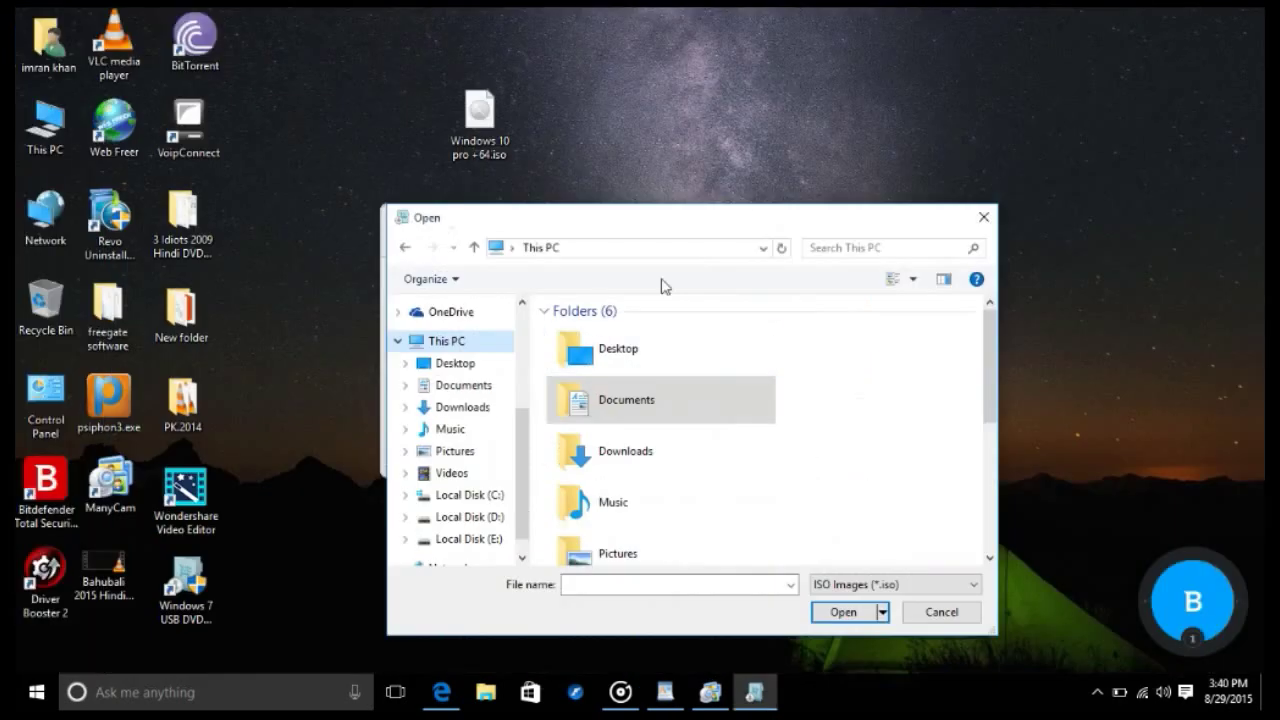
double_click(637, 362)
left_click(728, 412)
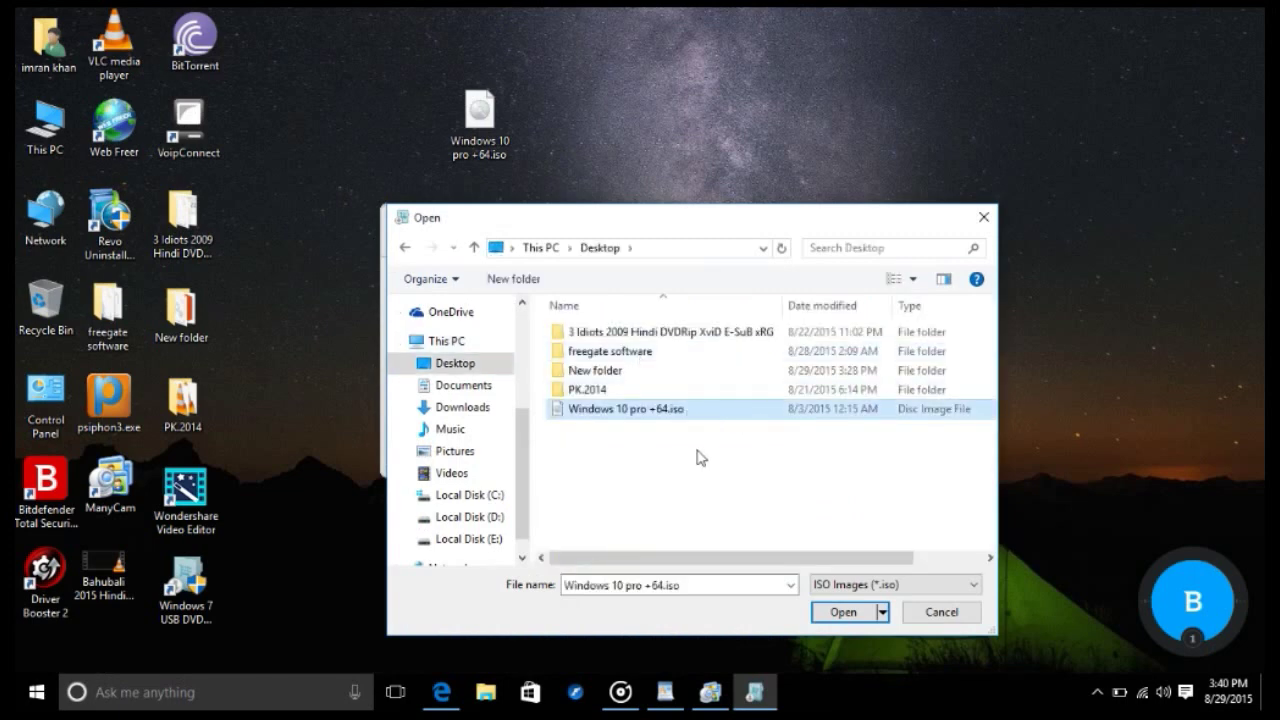
left_click(845, 612)
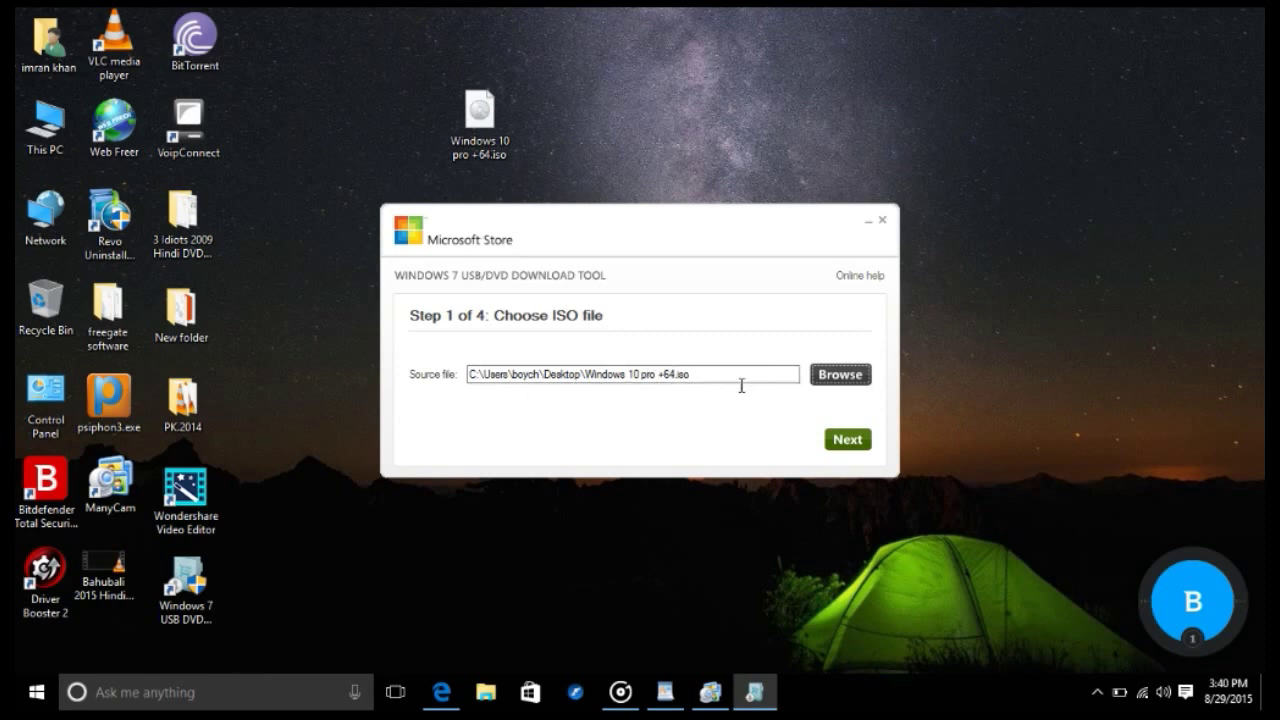
In the WordPad instructions, add "and click next" after "where you save.".
left_click(665, 692)
left_click(449, 342)
type("and click ne")
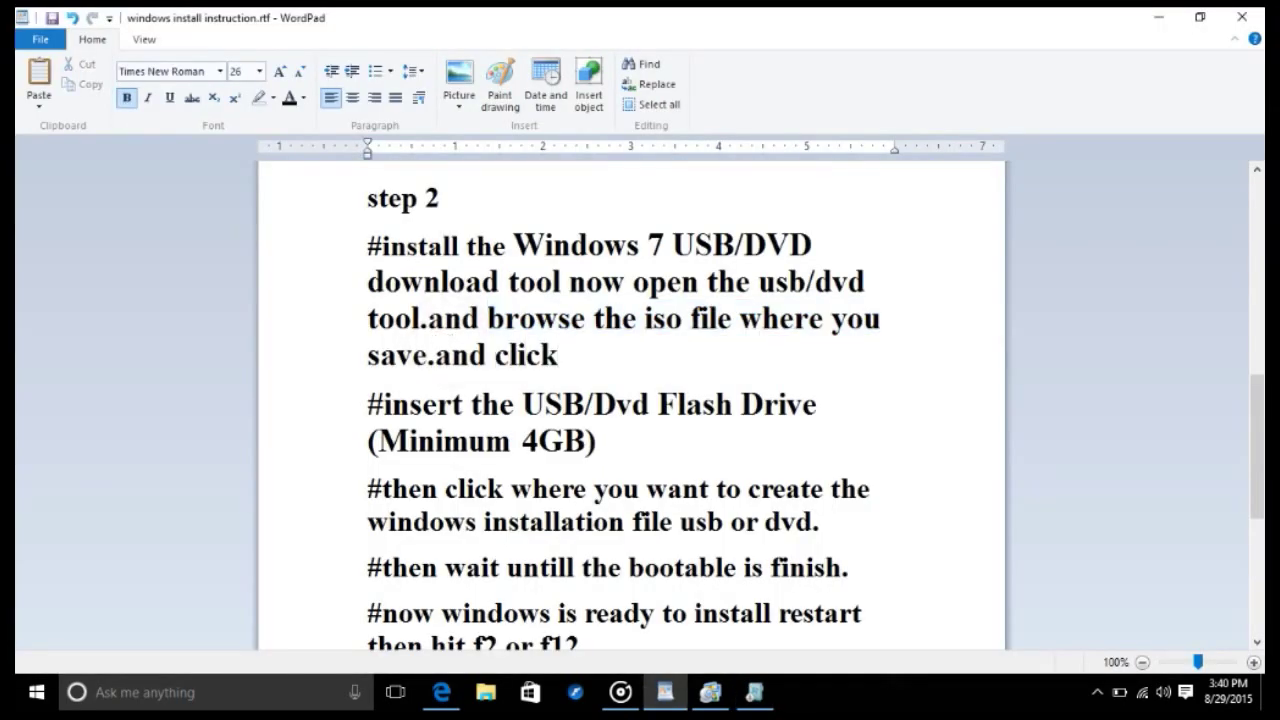
Return to the download tool and advance from the ISO file selection to the media type choice.
left_click(1159, 17)
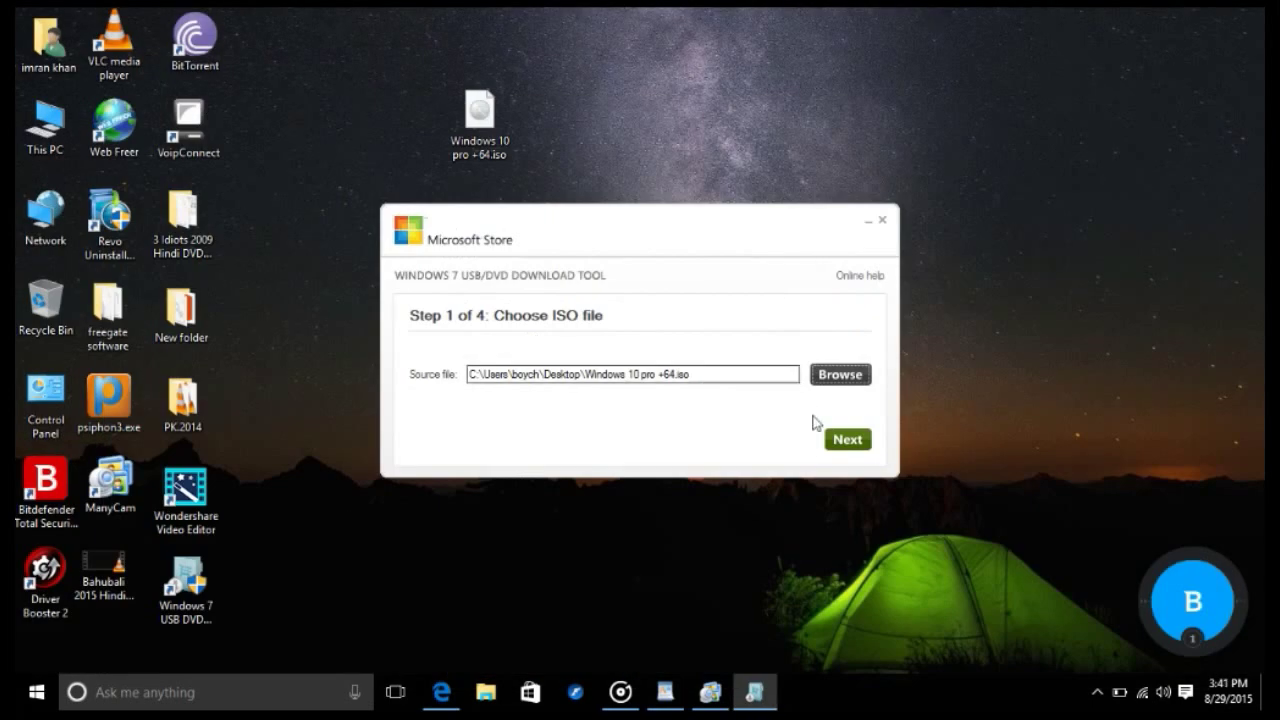
left_click(846, 437)
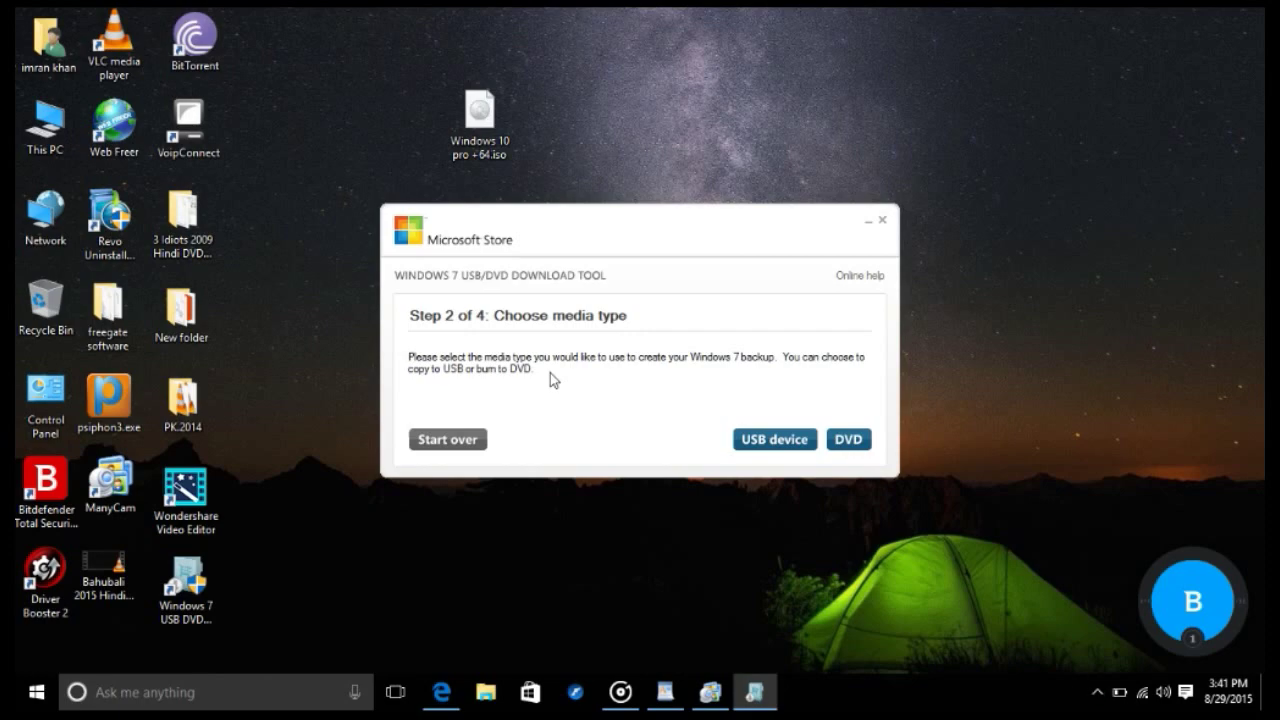
left_click(1155, 68)
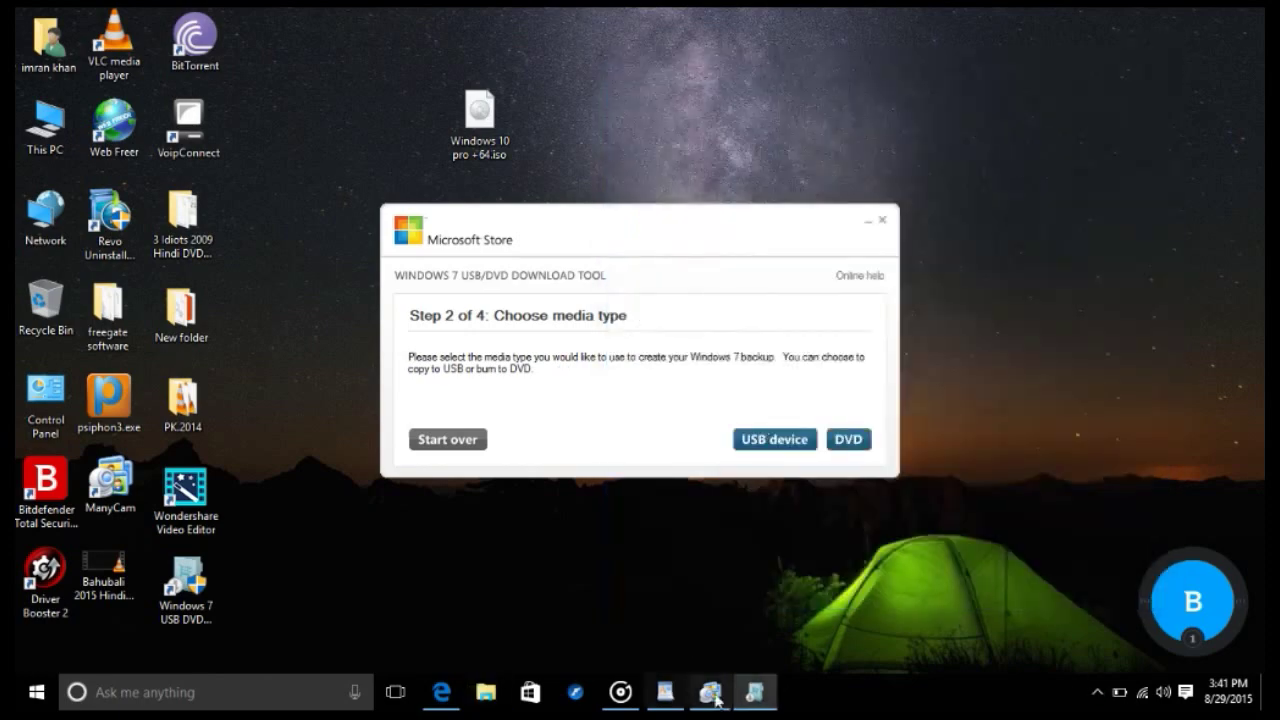
In the WordPad instructions, add and highlight "and choose where you want install the installation file" after "click next".
left_click(660, 698)
type("and choose")
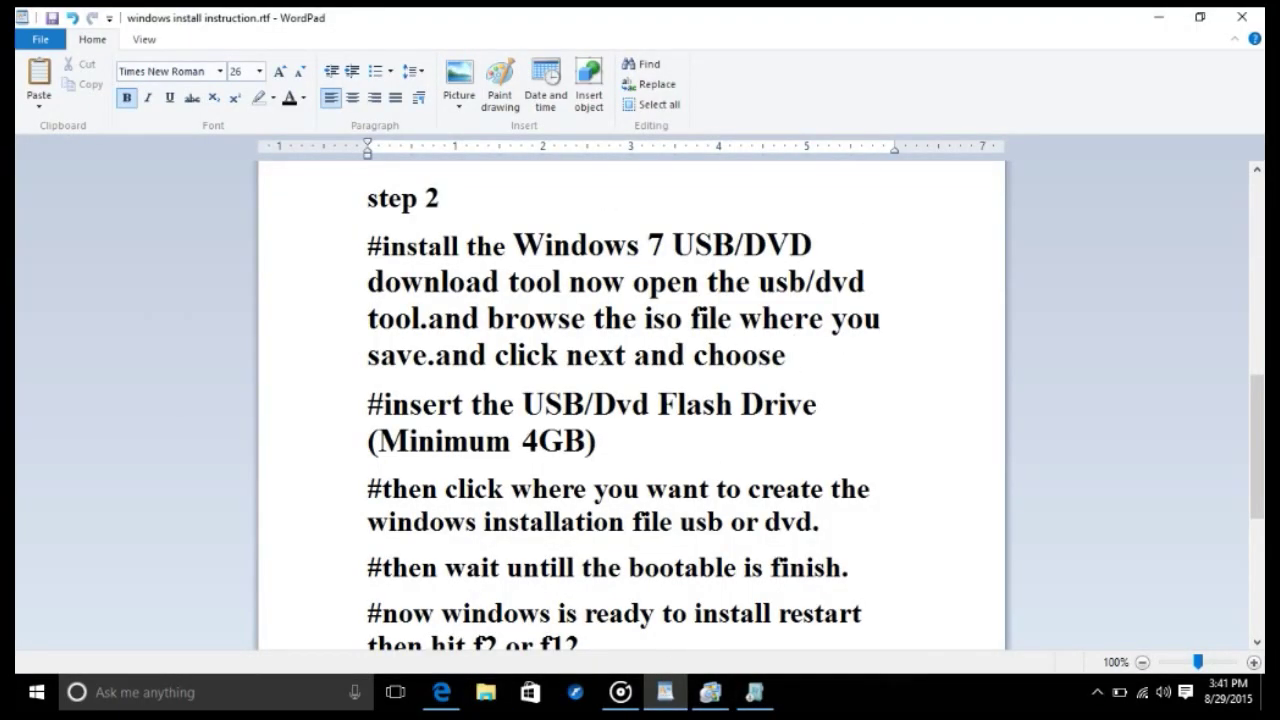
left_click(660, 698)
left_click(660, 698)
type("and choose where you want")
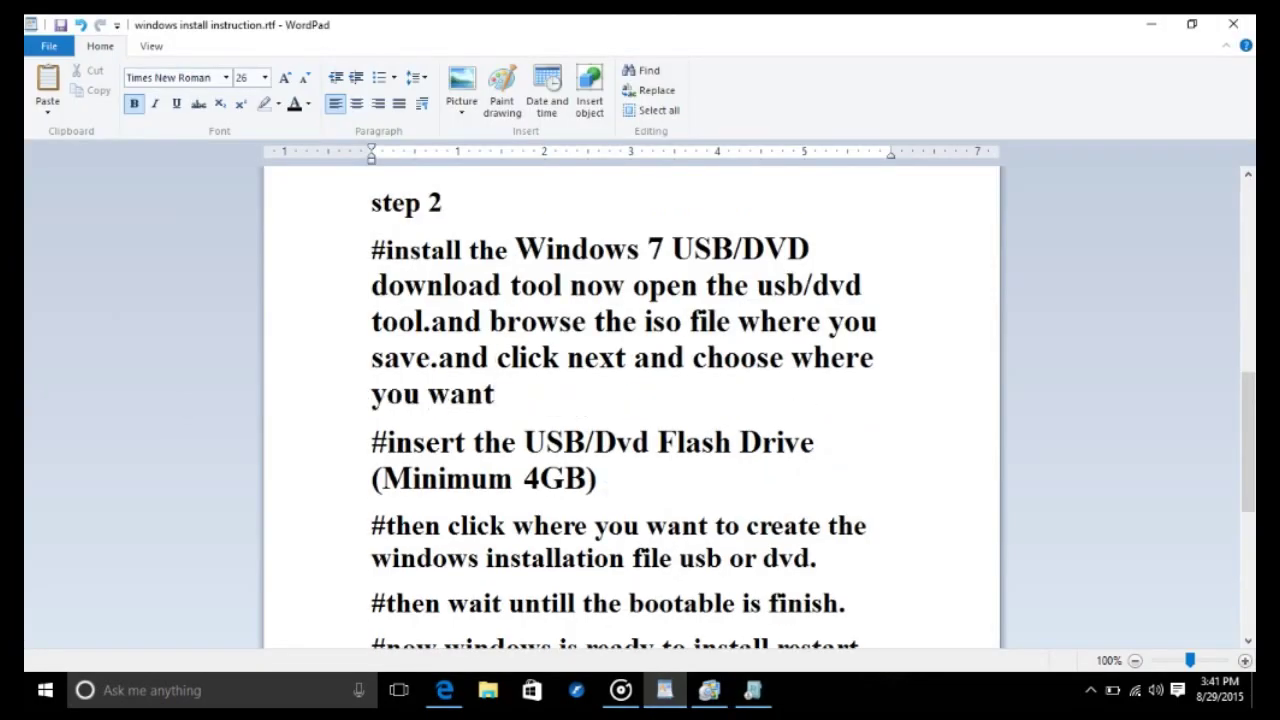
type(" install the installation fil")
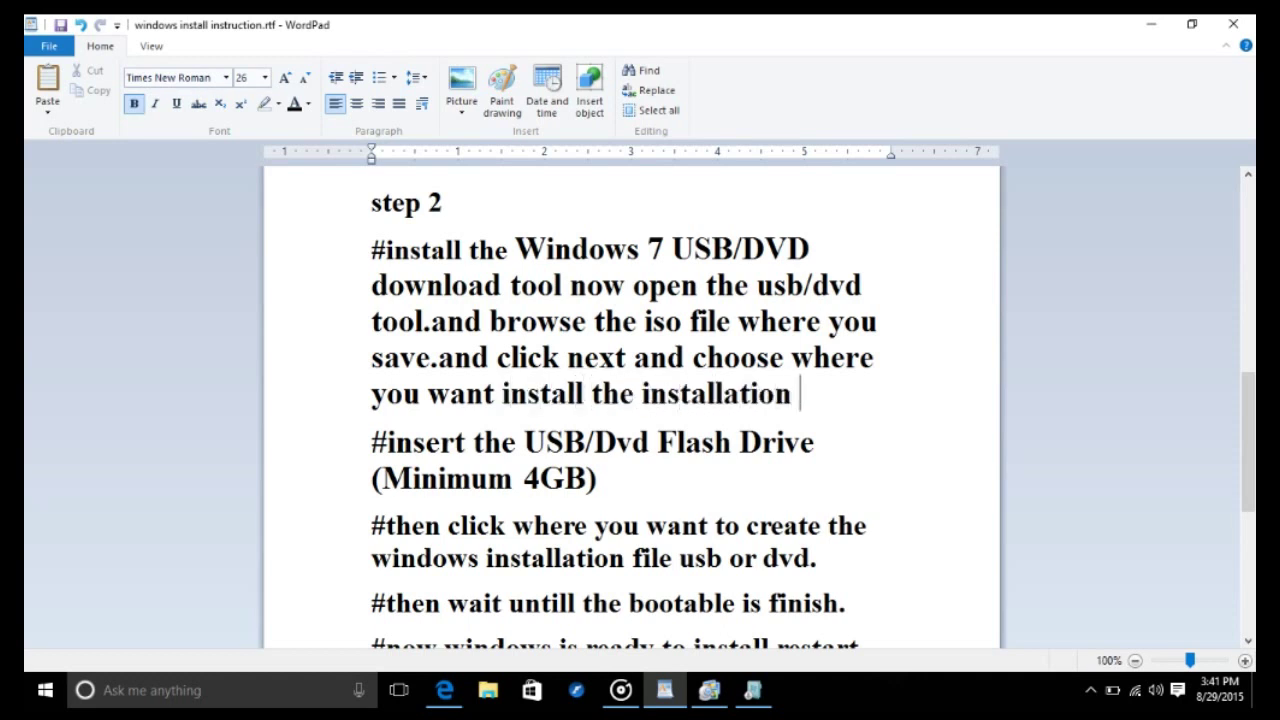
type("e")
left_click_drag(692, 360, 845, 394)
left_click(692, 360)
left_click_drag(692, 360, 842, 395)
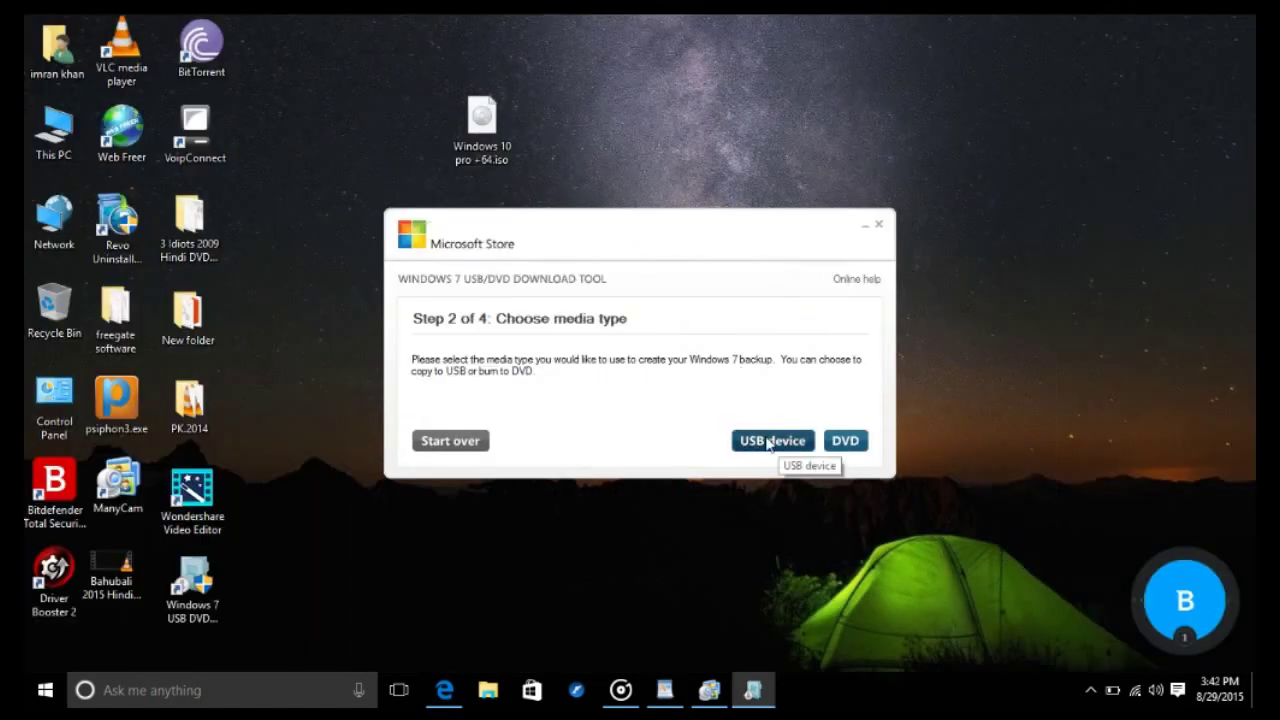
Choose the USB device as the media type for the Windows backup.
left_click(771, 441)
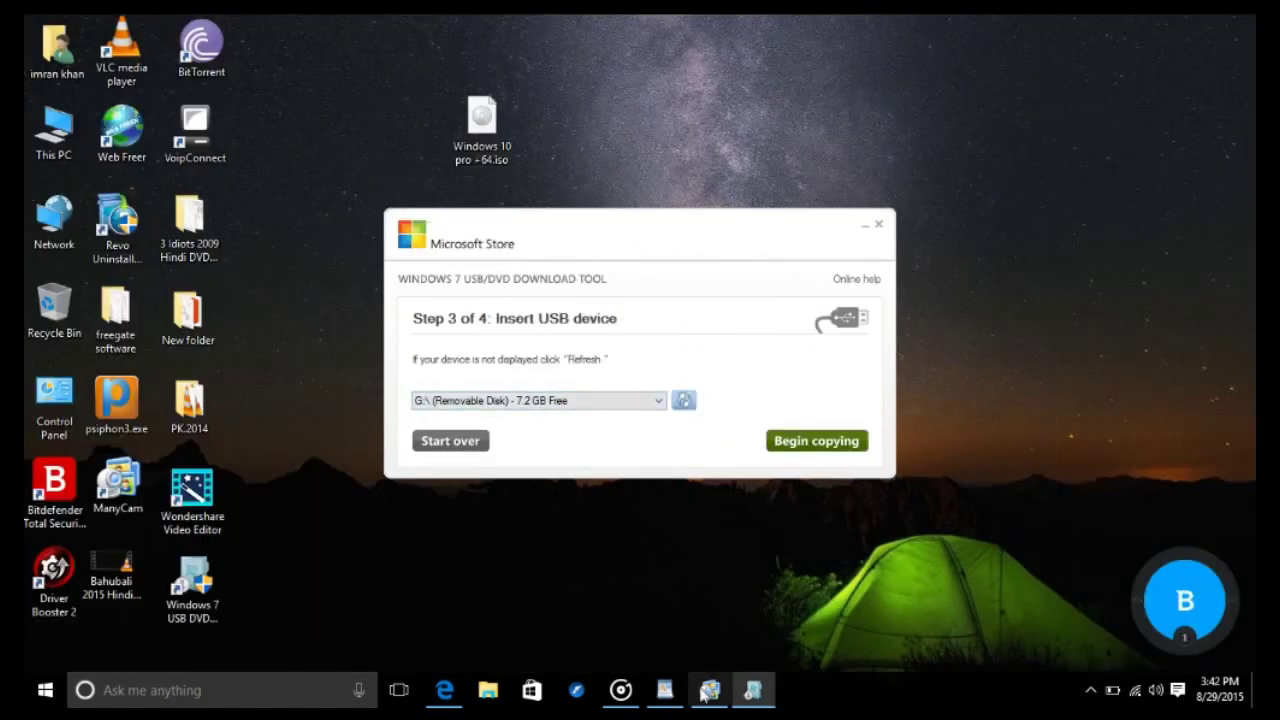
In the WordPad instructions, add and highlight "and insert dvd or usb then click begin copy" after "installation file".
left_click(665, 690)
left_click(857, 399)
type("and ")
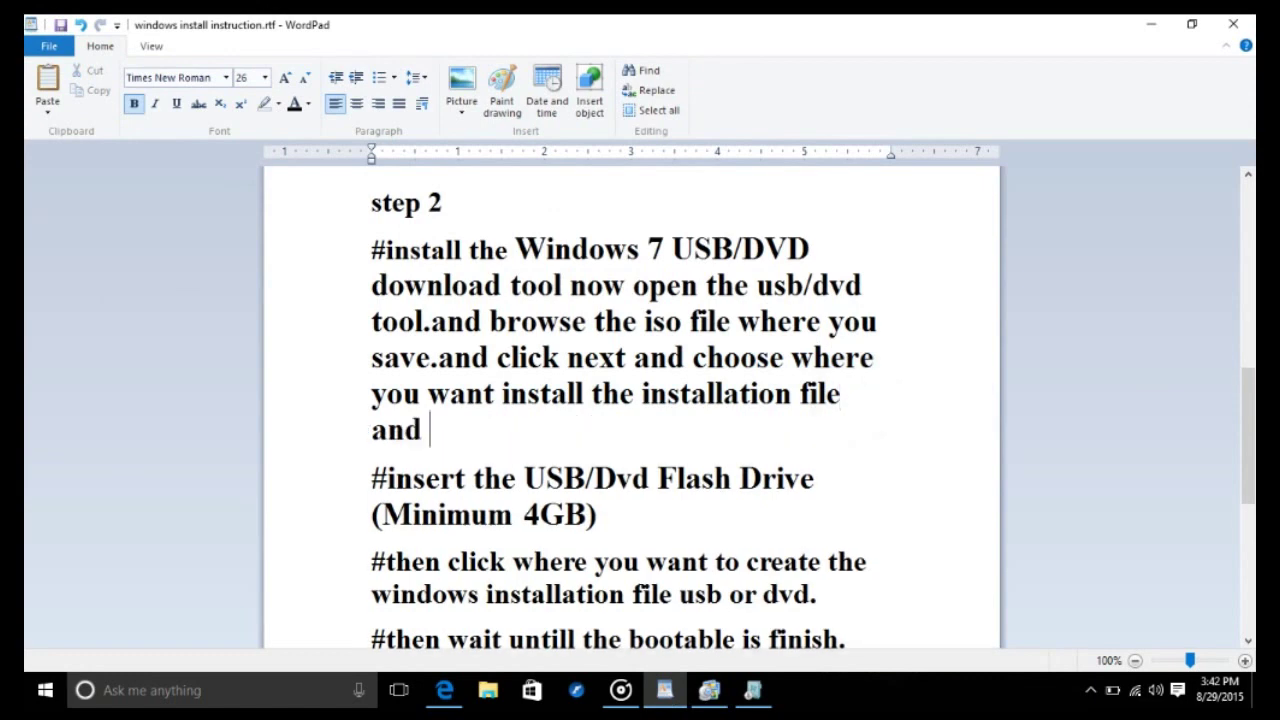
type("insert dv")
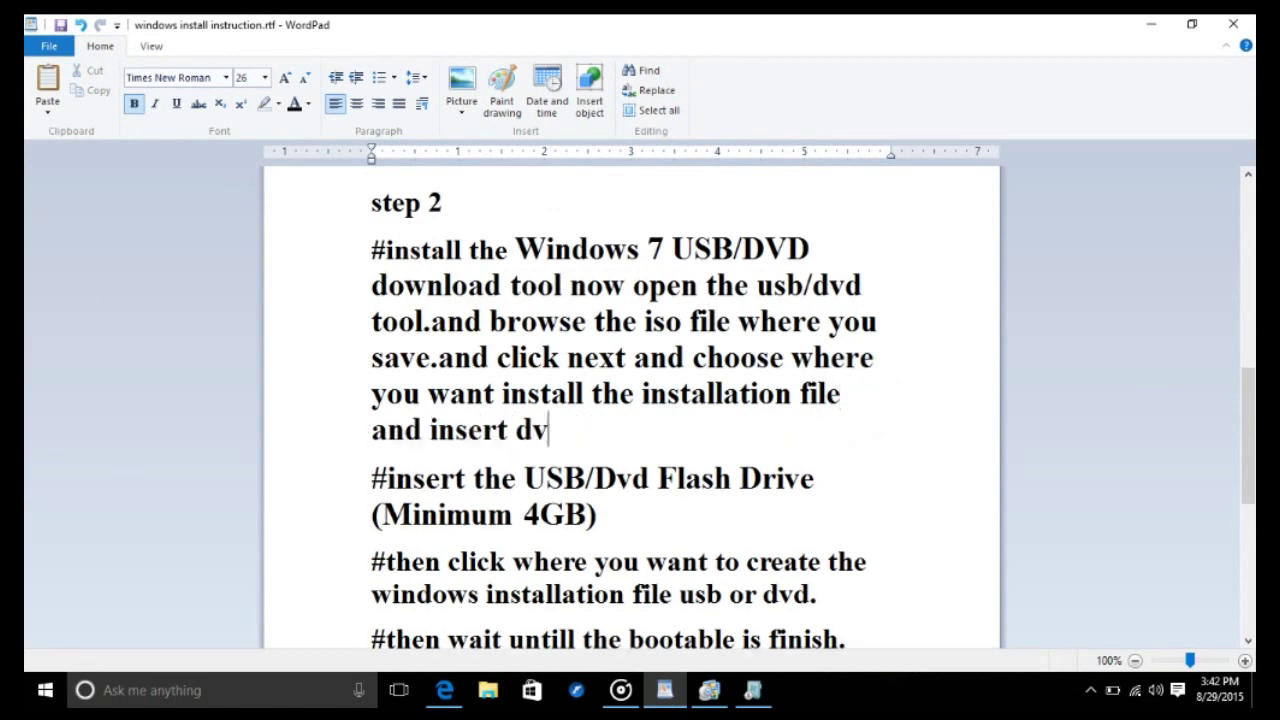
type("d or usb")
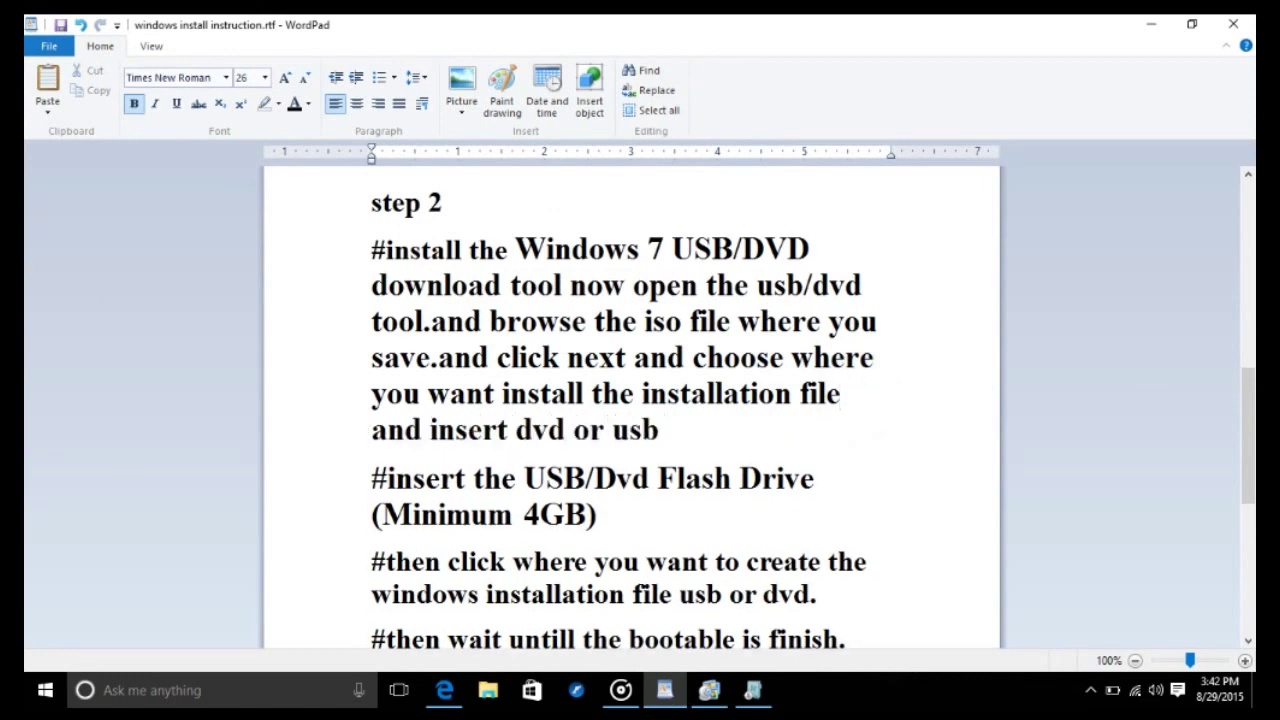
type(" then click n")
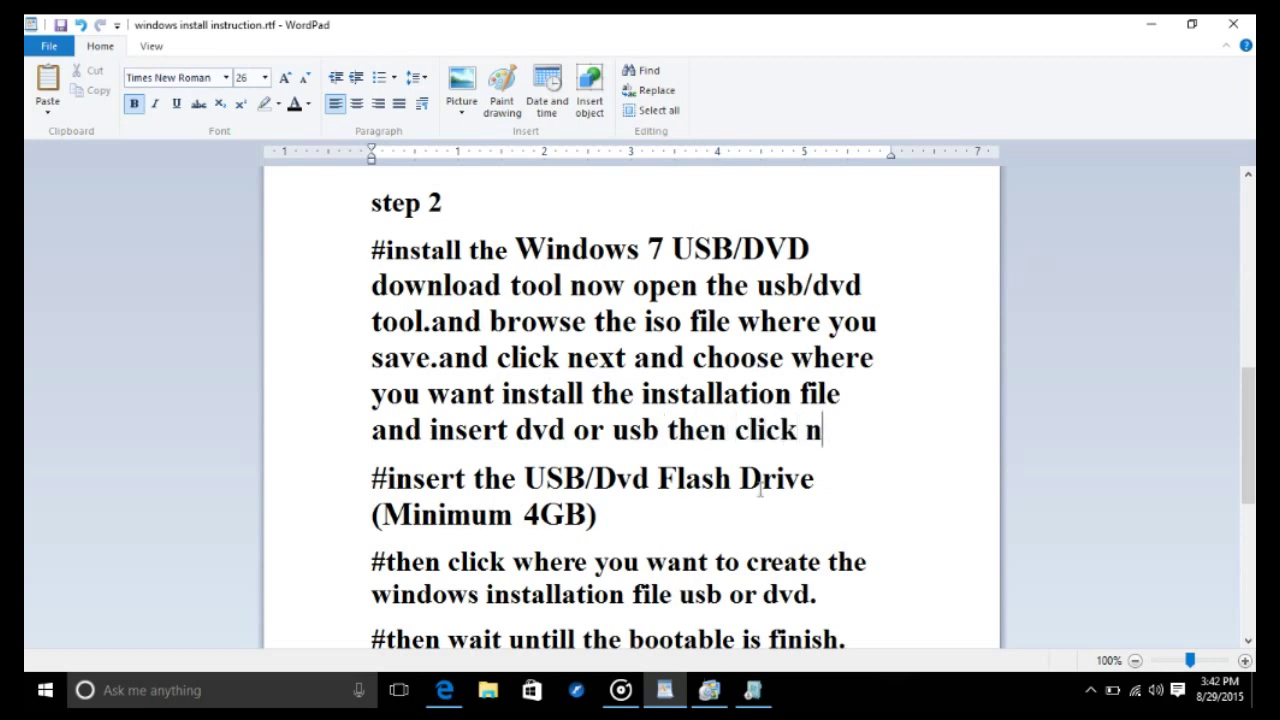
key("BackSpace")
type("begin copr")
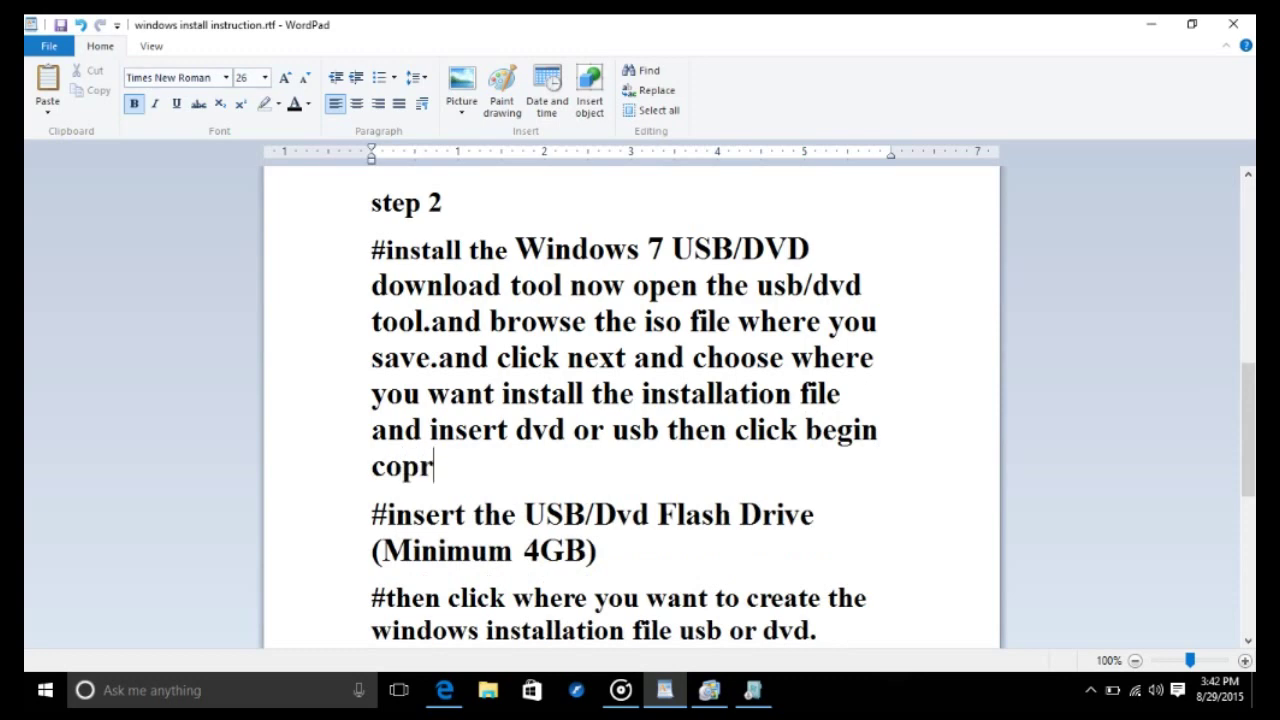
left_click_drag(366, 432, 485, 470)
Return to the download tool, start copying to the G:\ removable disk, and confirm the prompts.
left_click(1151, 24)
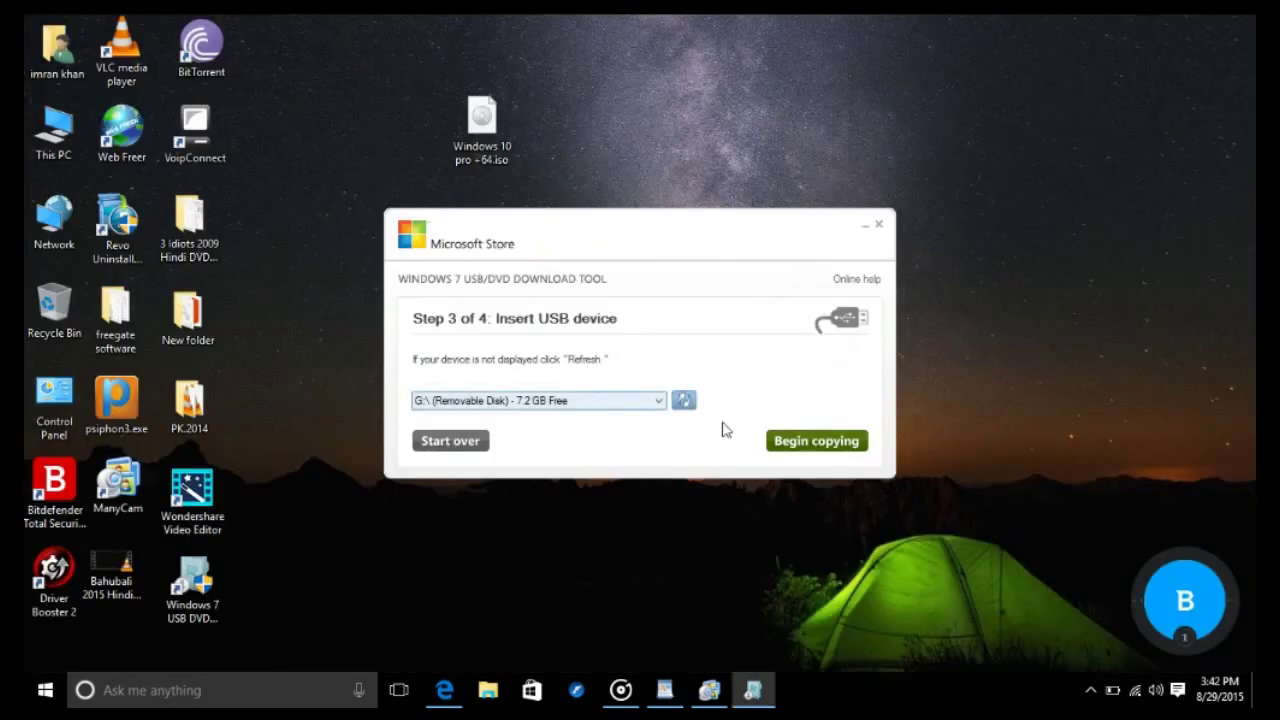
left_click(810, 441)
left_click(693, 388)
left_click(724, 416)
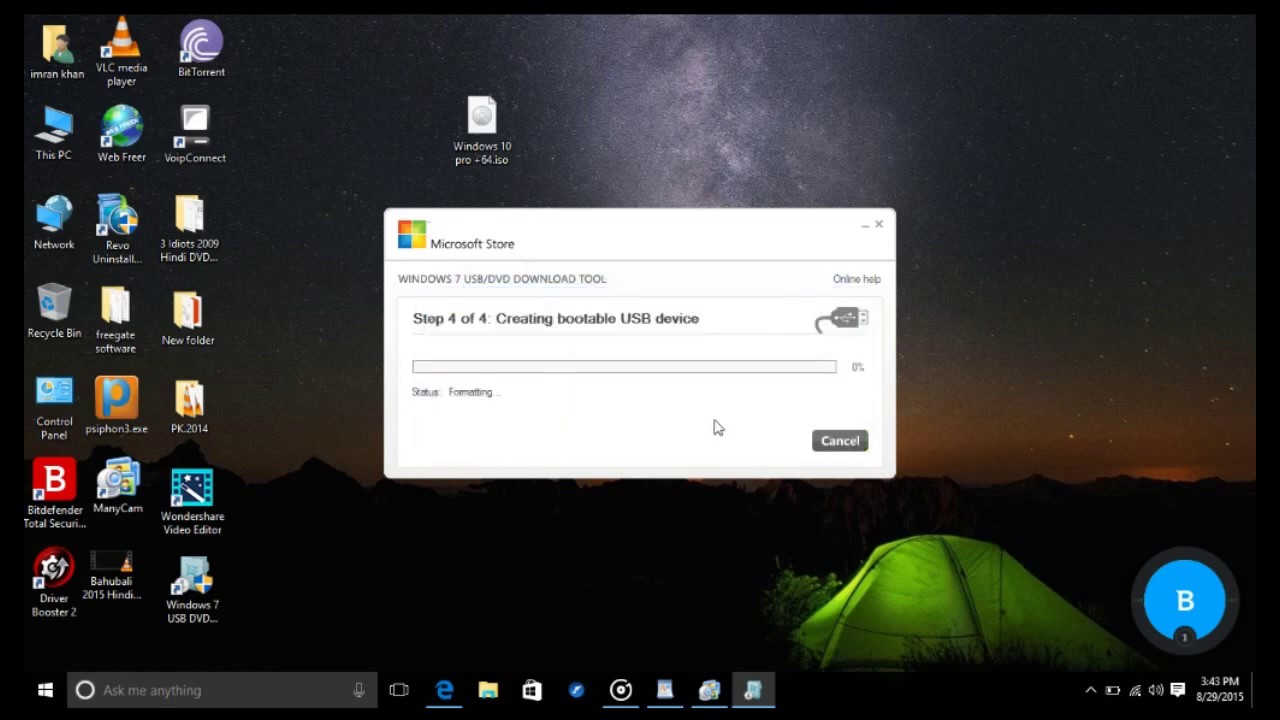
Switch to the WordPad instructions and highlight the "#insert the USB/Dvd Flash Drive (Minimum 4GB)" paragraph for reading.
left_click(665, 690)
scroll(900, 535, "down", 3)
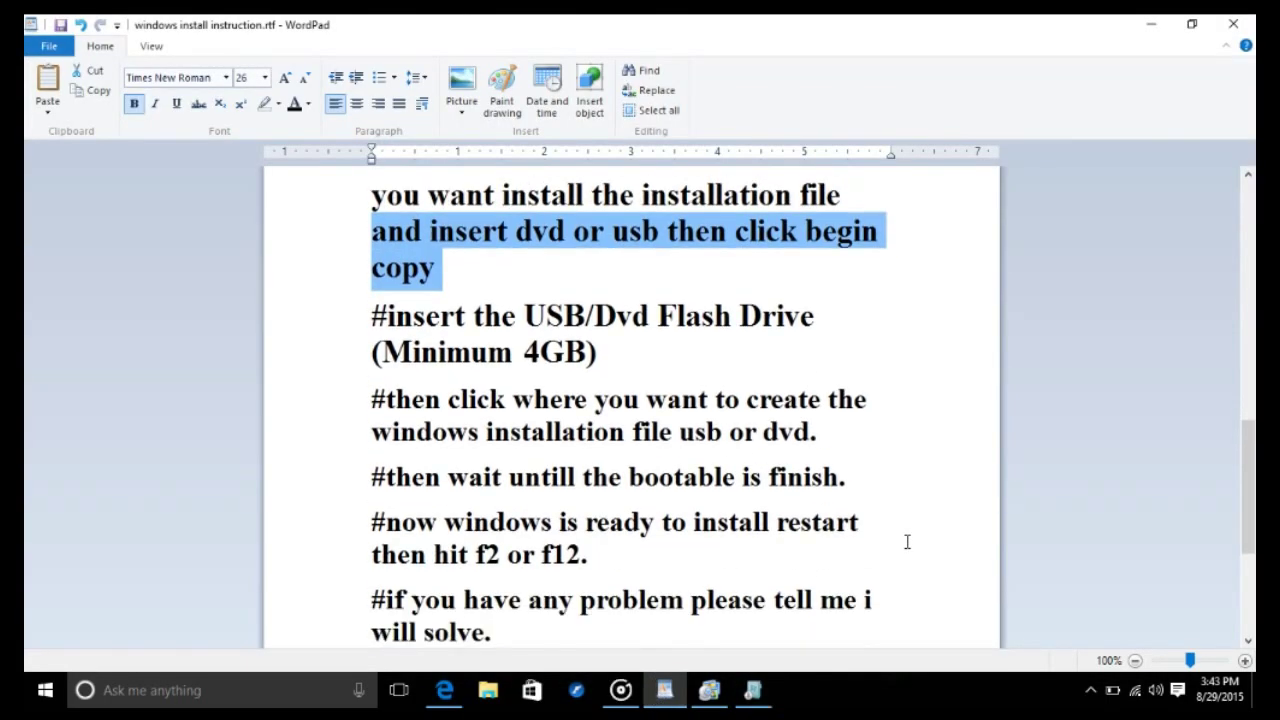
left_click(351, 316)
left_click(492, 364)
left_click_drag(598, 350, 372, 352)
scroll(350, 370, "down", 3)
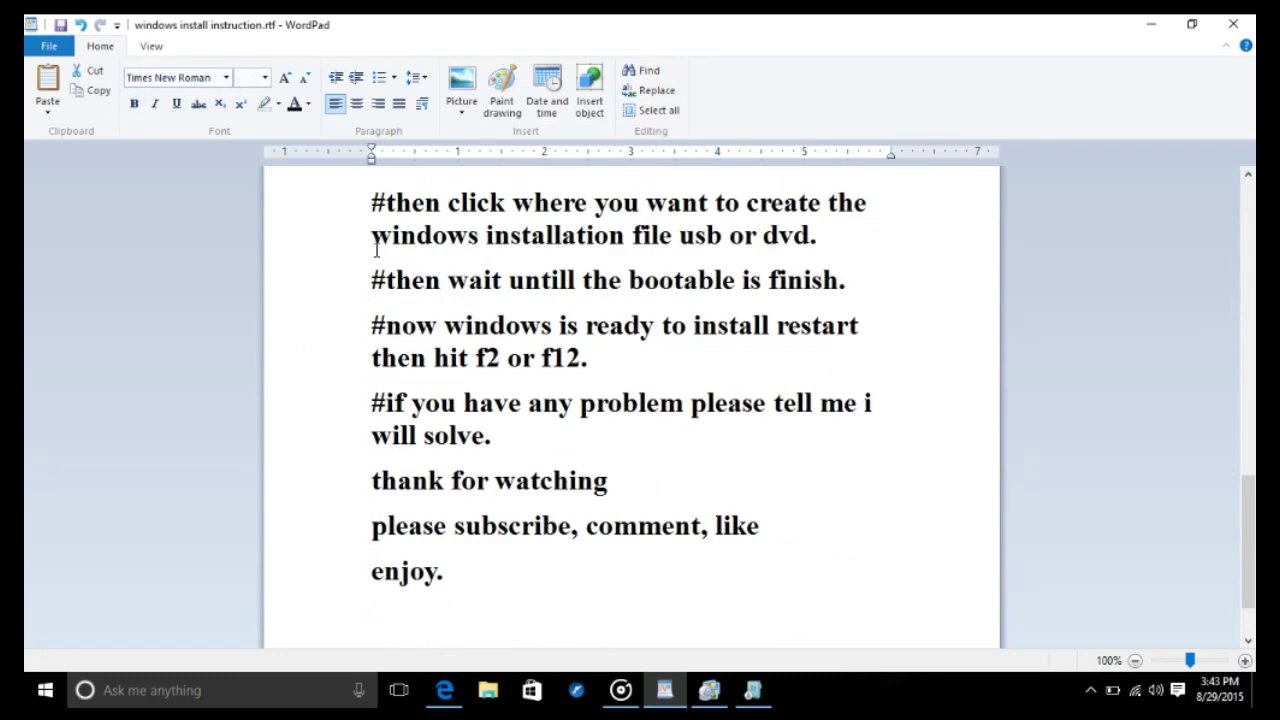
Delete the paragraph "#then click where you want to create the windows installation file usb or dvd.".
left_click_drag(372, 205, 520, 247)
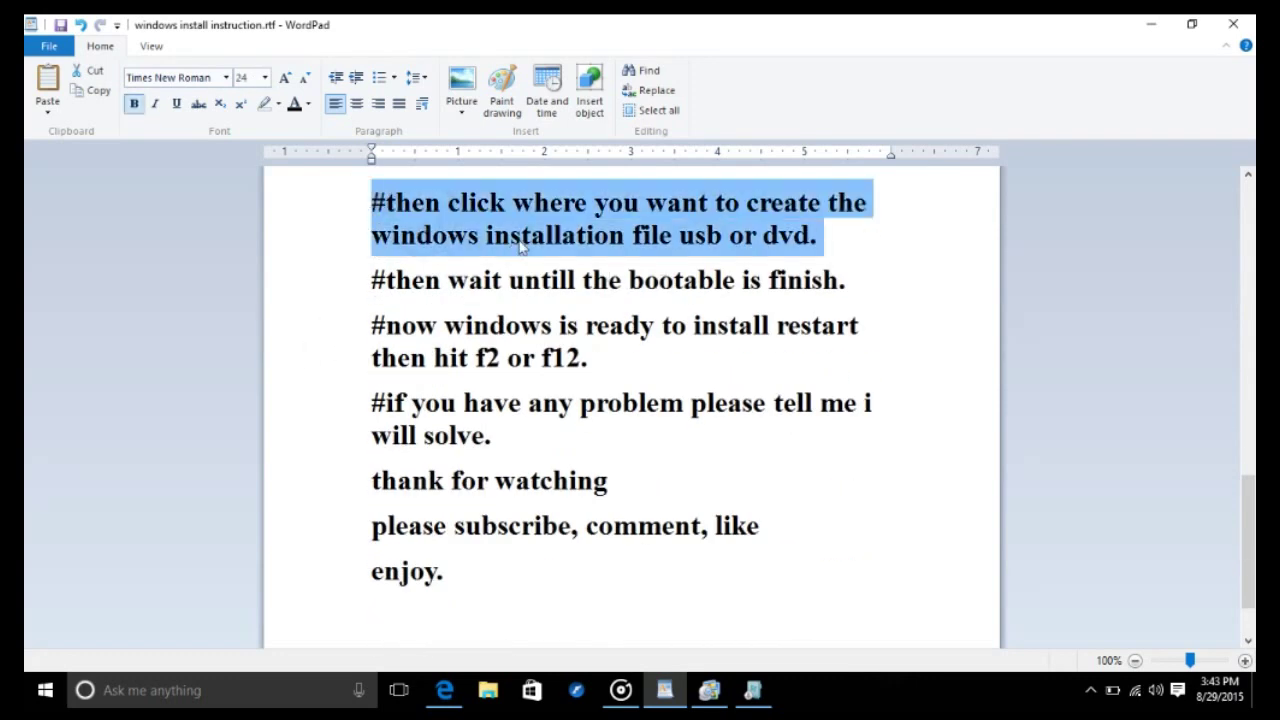
key("Delete")
left_click_drag(350, 205, 413, 282)
left_click(338, 278)
Point out the "#then wait untill the bootable is finish." line, and switch to the download tool to check the copying progress.
left_click(889, 242)
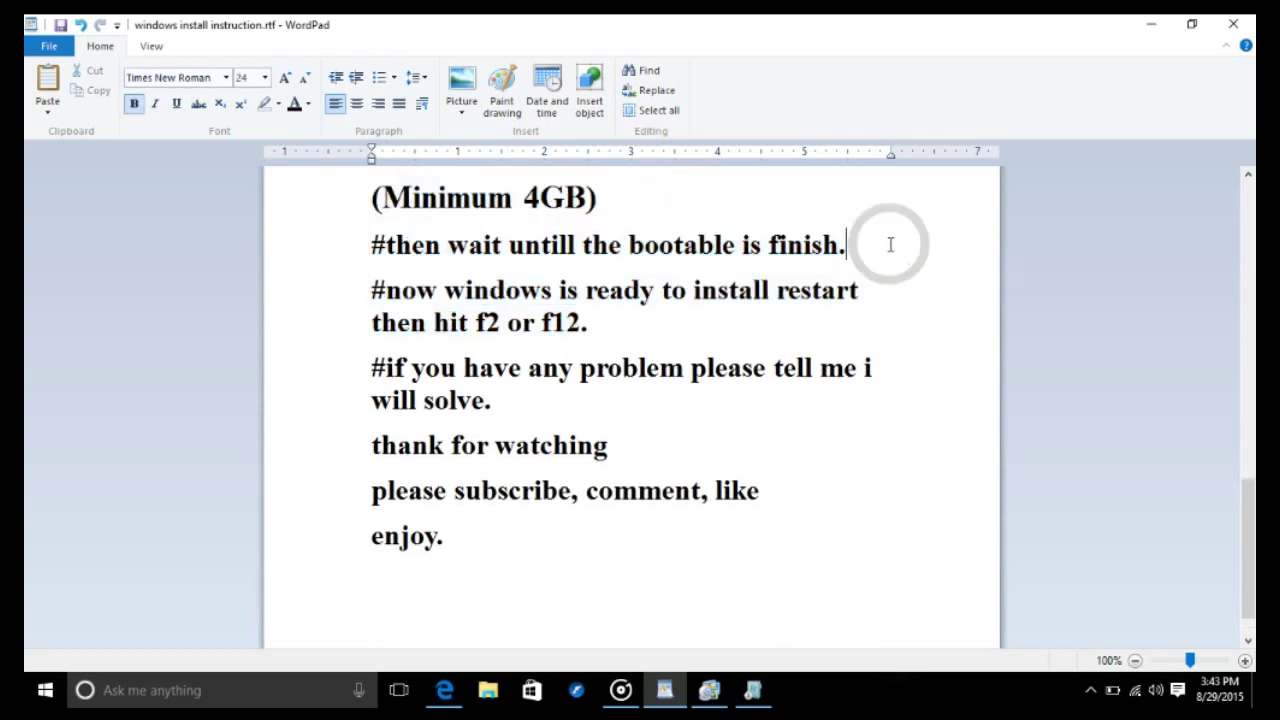
left_click_drag(868, 249, 622, 250)
left_click(903, 251)
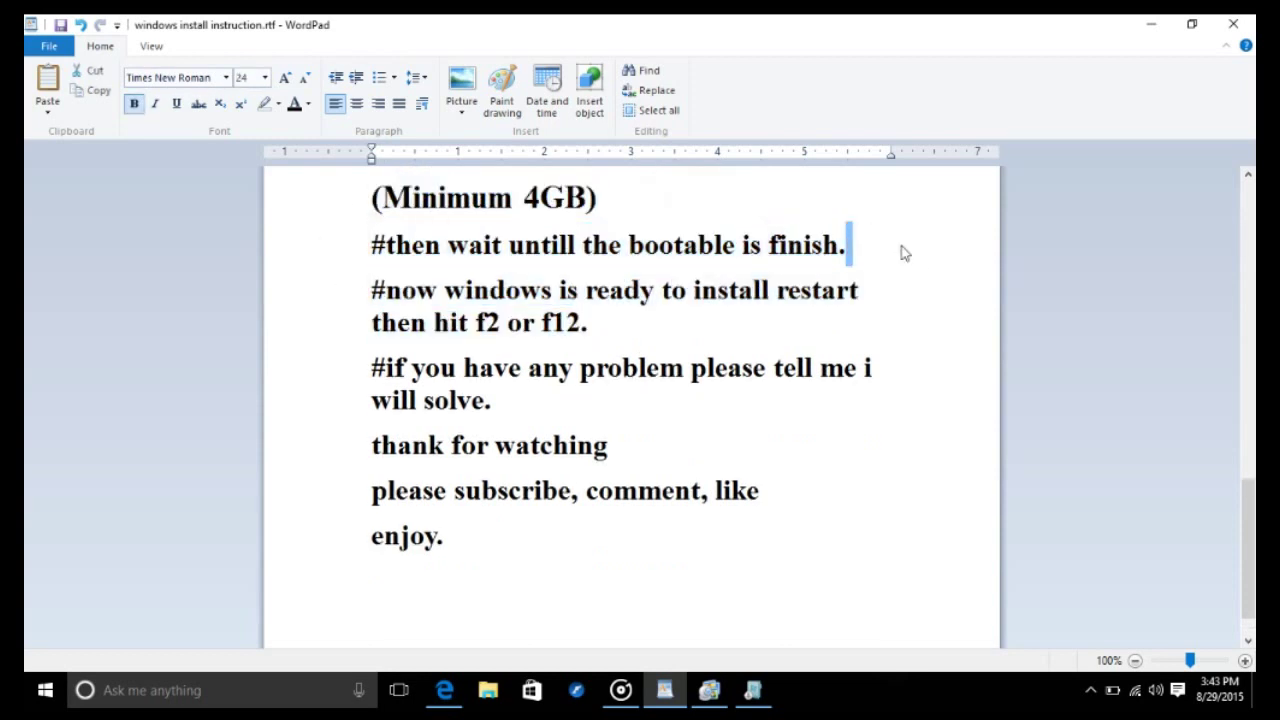
left_click(1150, 24)
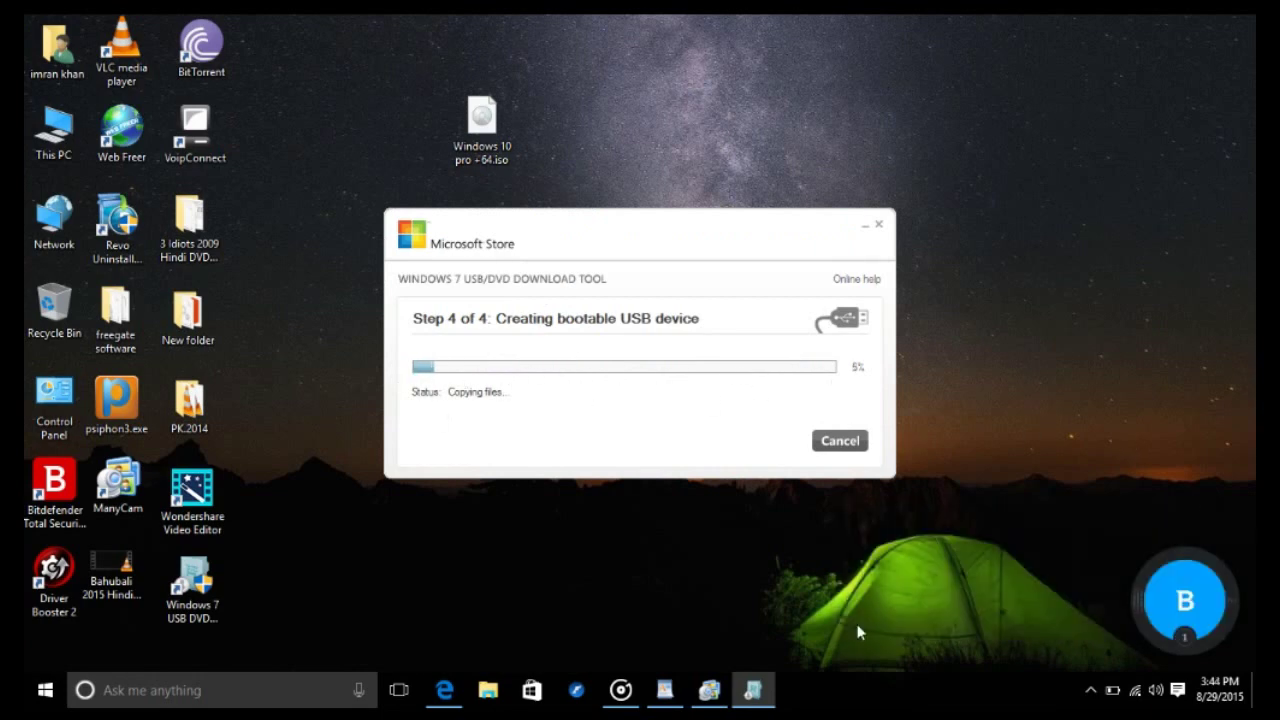
Return to the WordPad instructions and highlight the lines about Windows being ready to install and waiting for the bootable drive.
mouse_move(665, 688)
left_click(684, 628)
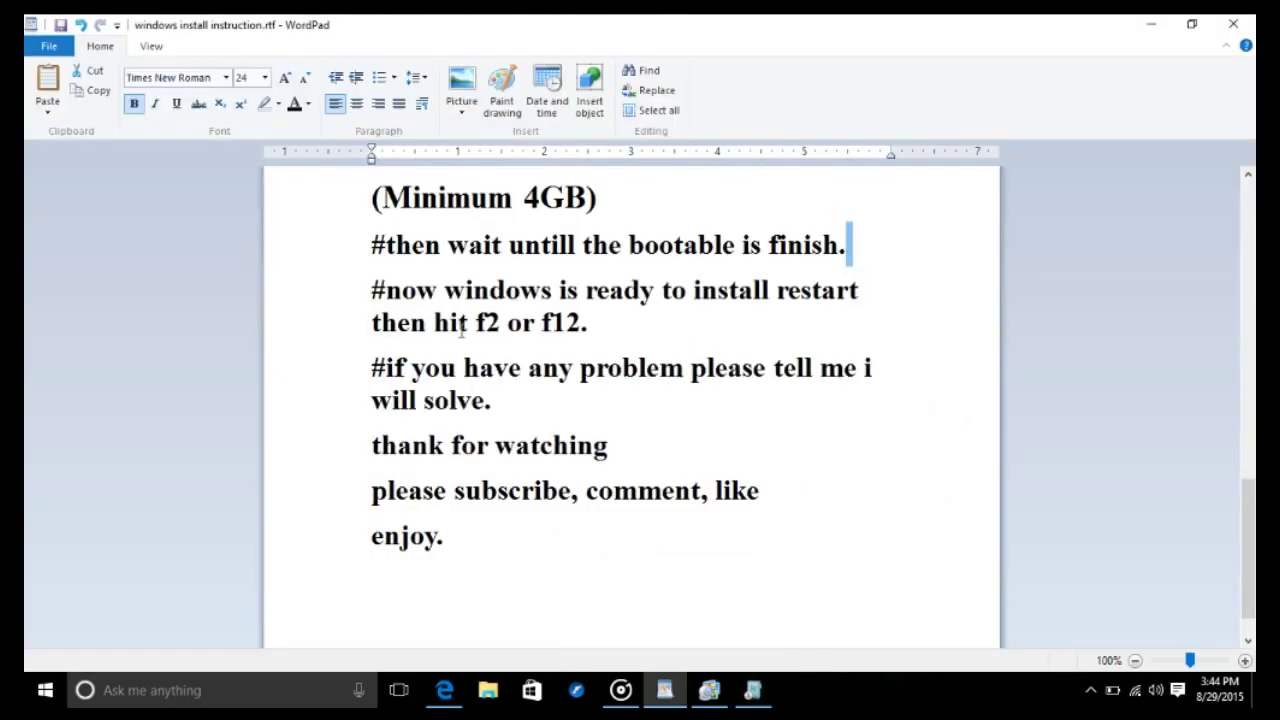
left_click(327, 302)
left_click(340, 252)
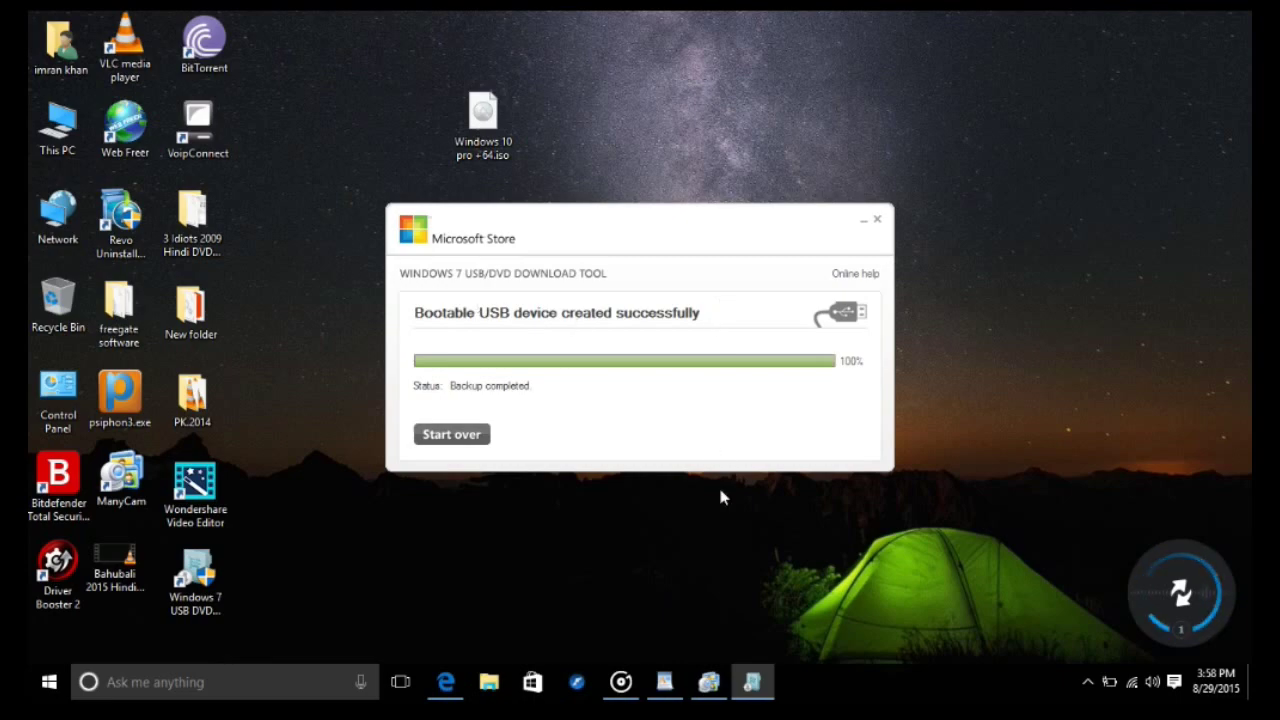
Switch from the download tool to WordPad and highlight "#then wait untill the bootable is finish.it will take a few minutes.".
left_click(665, 682)
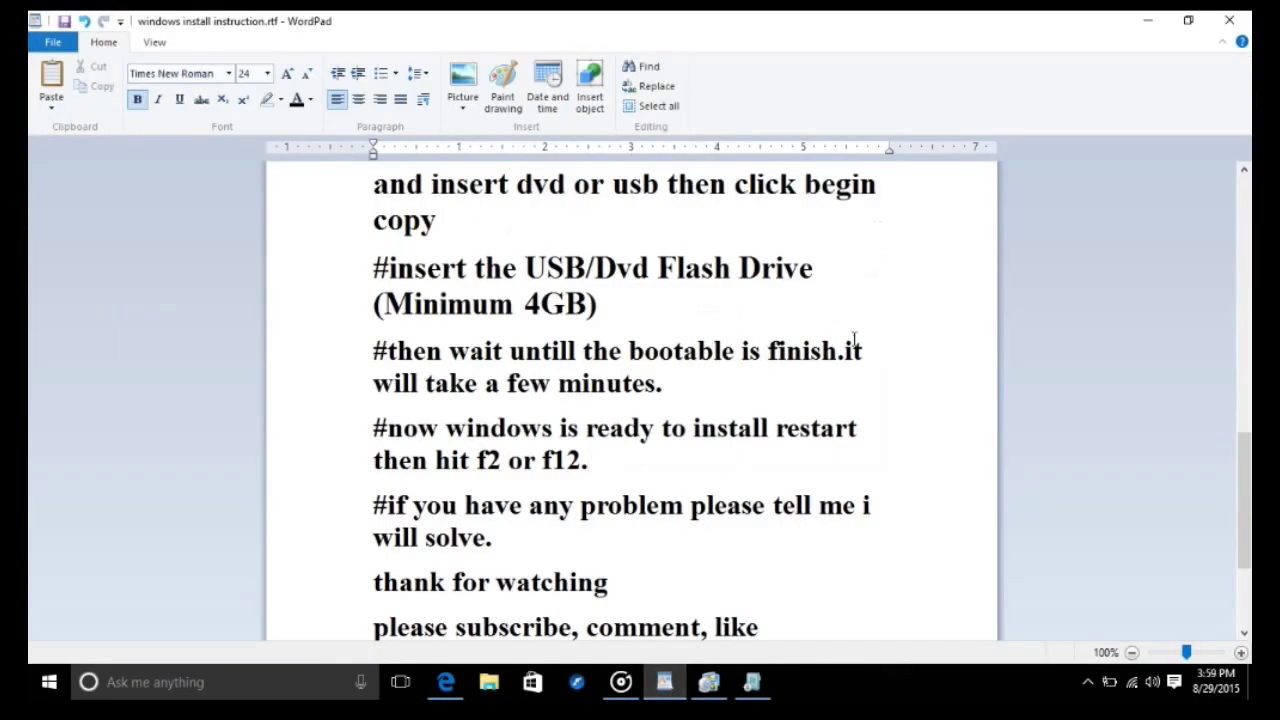
left_click_drag(376, 348, 605, 402)
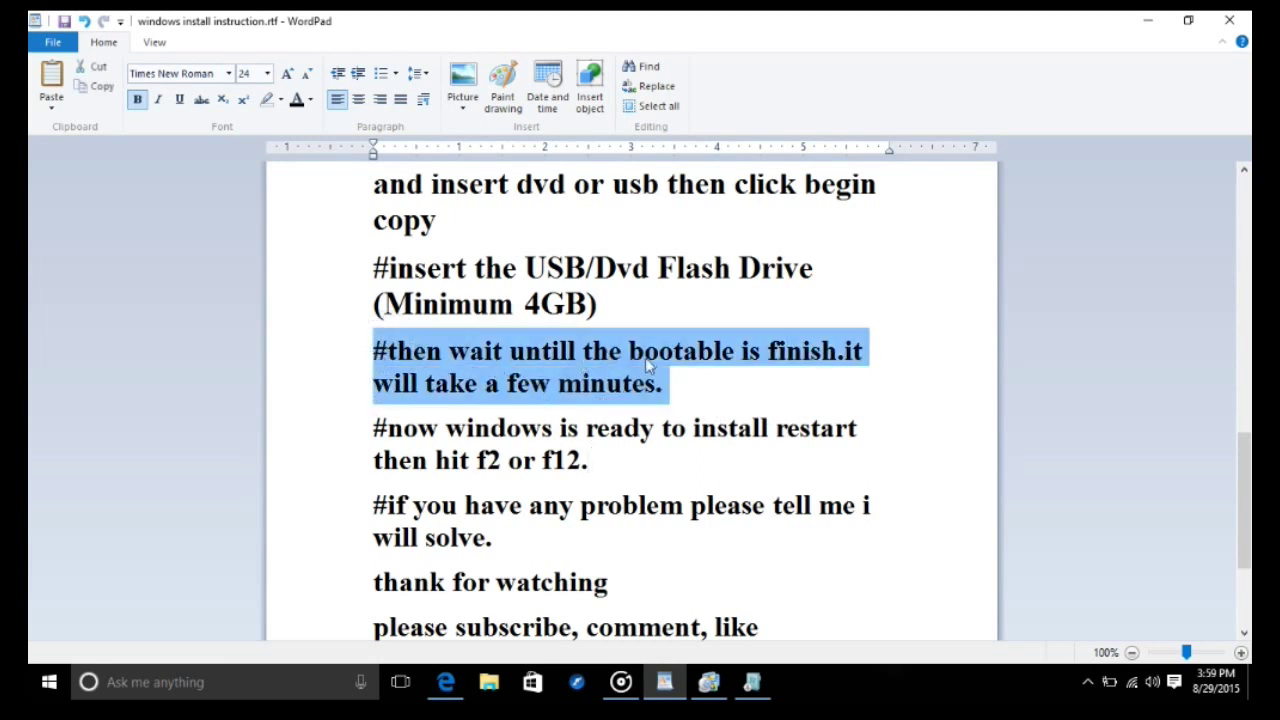
left_click(740, 395)
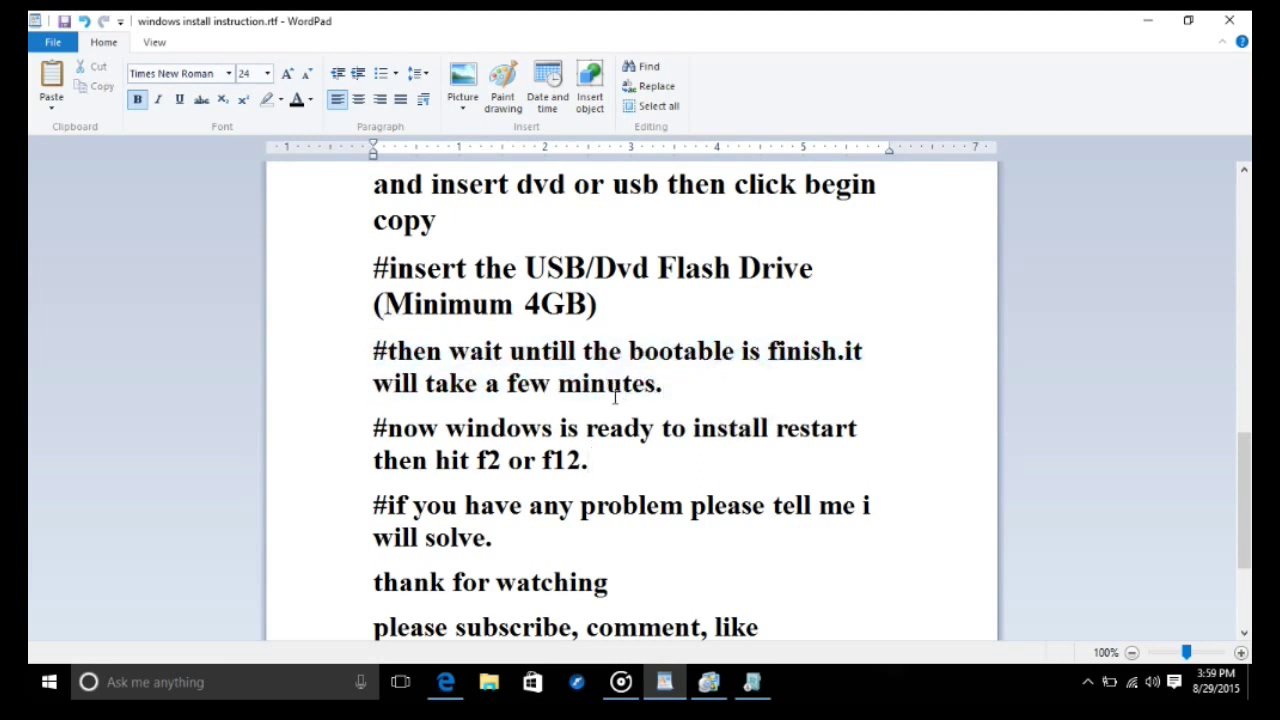
Highlight the two lines of "#now windows is ready to install restart then hit f2 or f12." for reading.
double_click(365, 432)
mouse_move(490, 460)
left_mouse_down()
mouse_move(483, 443)
mouse_move(468, 446)
mouse_move(543, 508)
mouse_move(503, 462)
left_mouse_up()
left_click(326, 457)
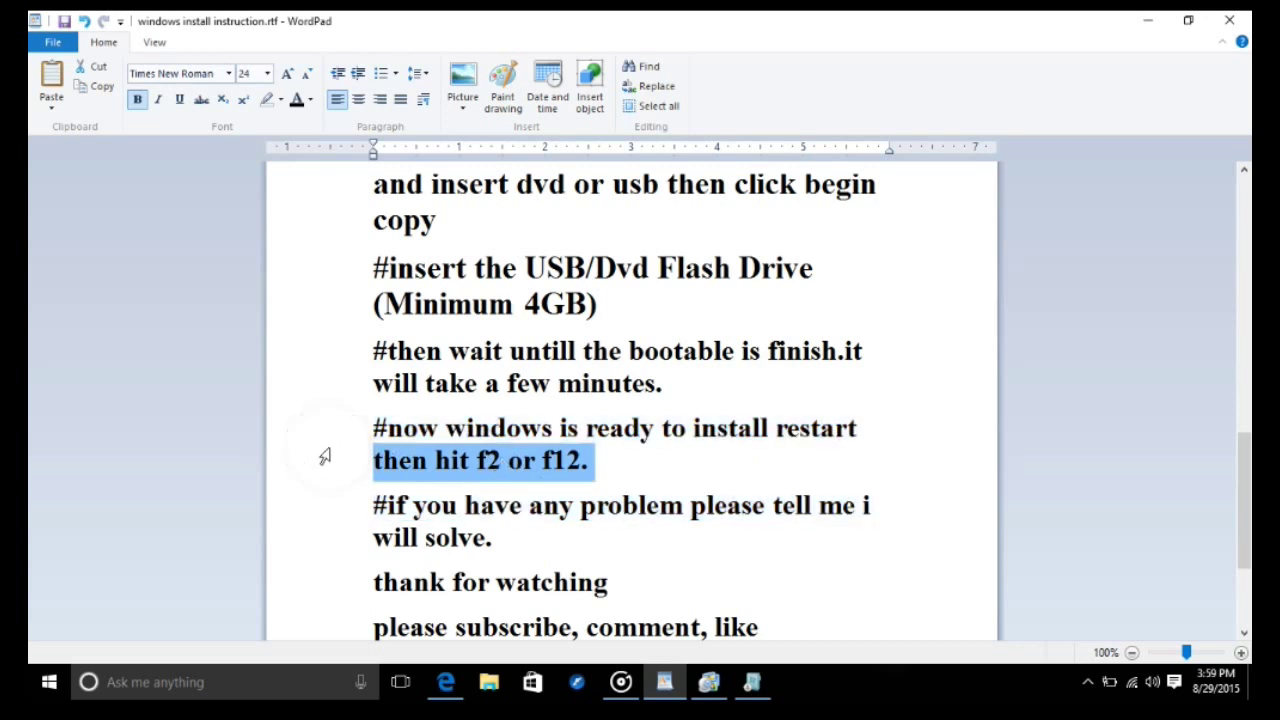
left_click(352, 443)
Highlight the "#if you have any problem" paragraph and the closing lines from "thank for watching" to "enjoy.".
scroll(352, 445, "down", 3)
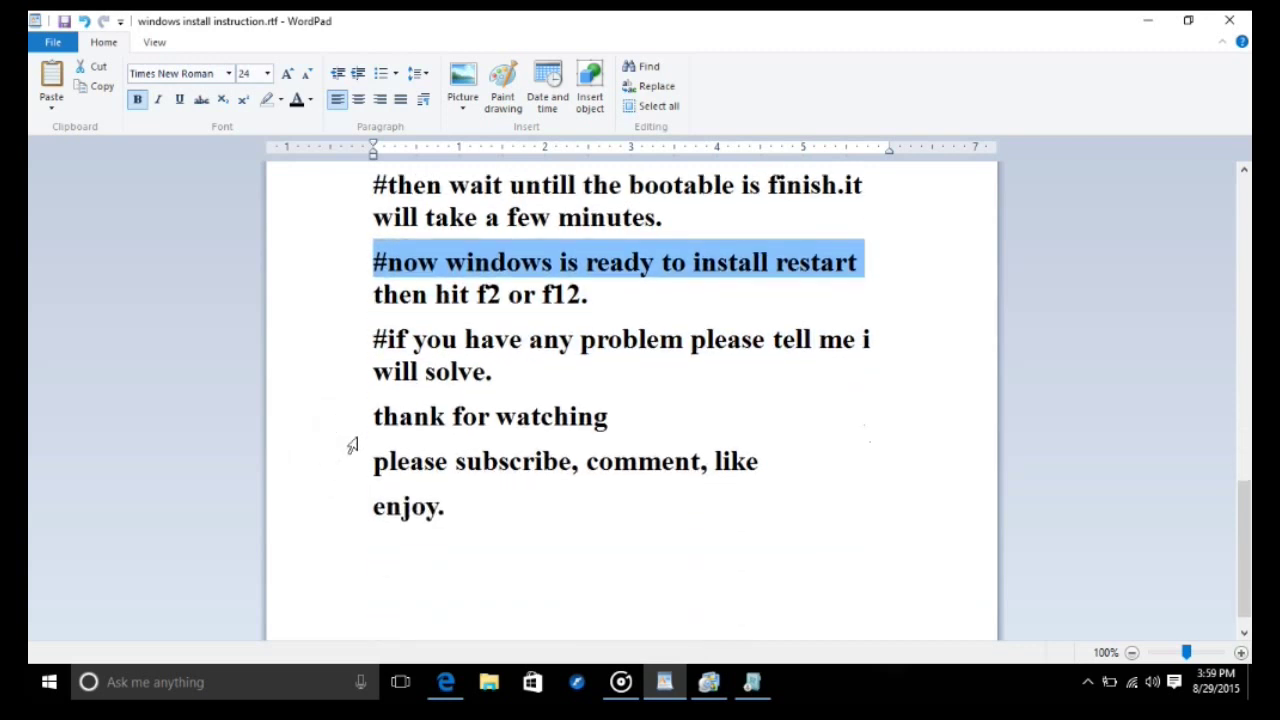
left_click_drag(362, 340, 440, 368)
mouse_move(420, 355)
left_mouse_down()
mouse_move(372, 344)
mouse_move(460, 376)
mouse_move(398, 368)
left_mouse_up()
left_click_drag(360, 412, 500, 500)
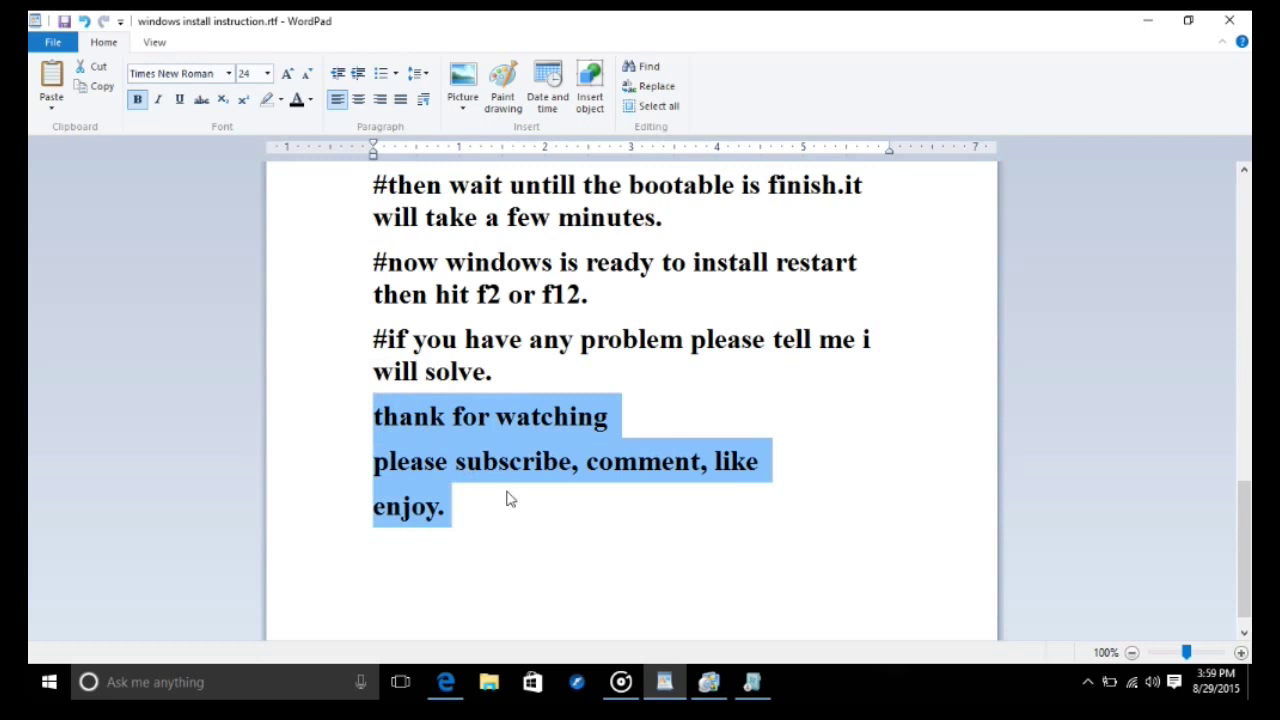